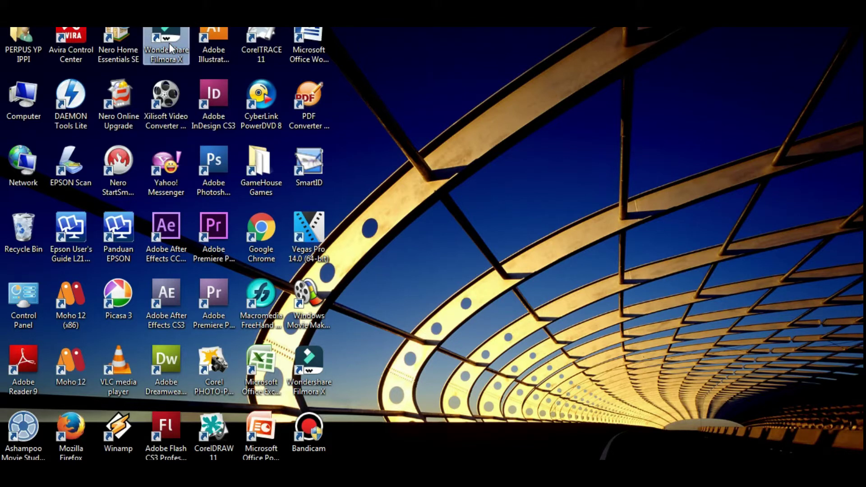
Launch Wondershare Filmora X from the desktop.
double_click(167, 45)
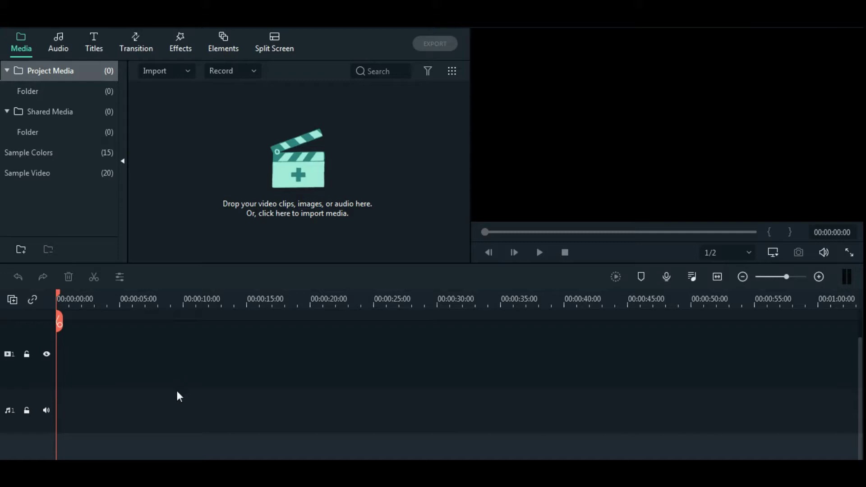
Look through the included audio tracks, titles and transitions in the effect libraries.
left_click(58, 48)
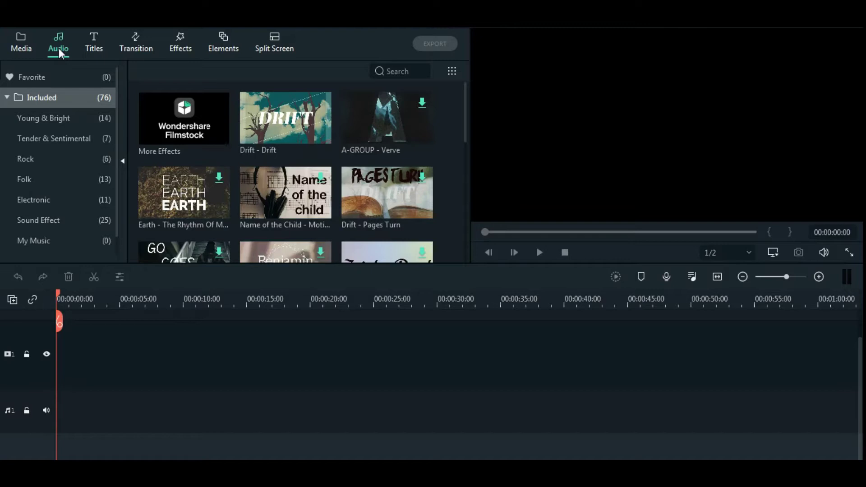
left_click_drag(463, 126, 472, 237)
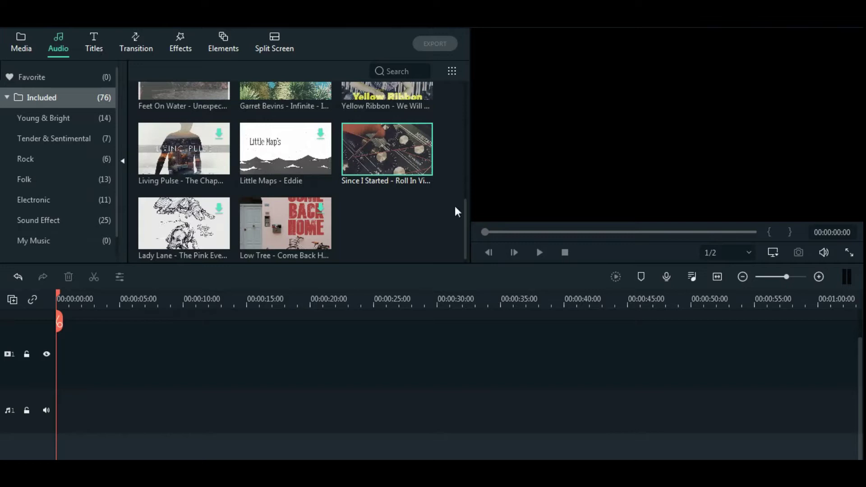
left_click_drag(466, 235, 464, 185)
left_click(94, 40)
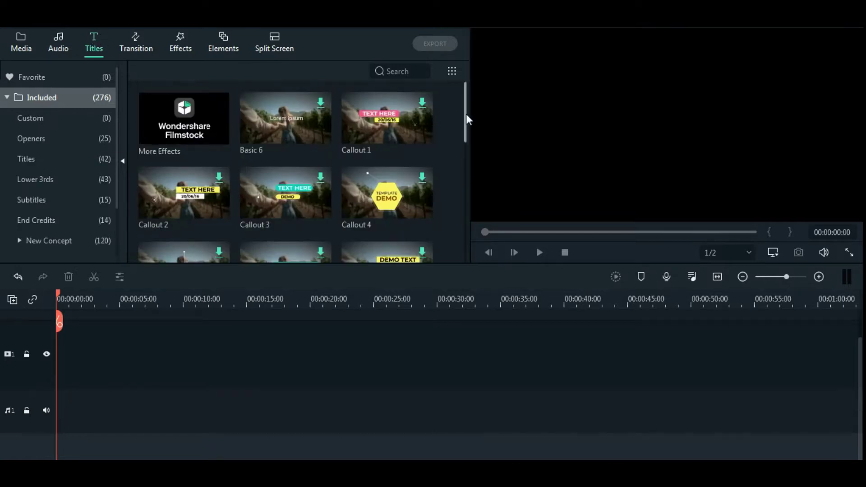
mouse_move(466, 114)
left_mouse_down()
mouse_move(472, 234)
mouse_move(469, 107)
left_mouse_up()
left_click(137, 42)
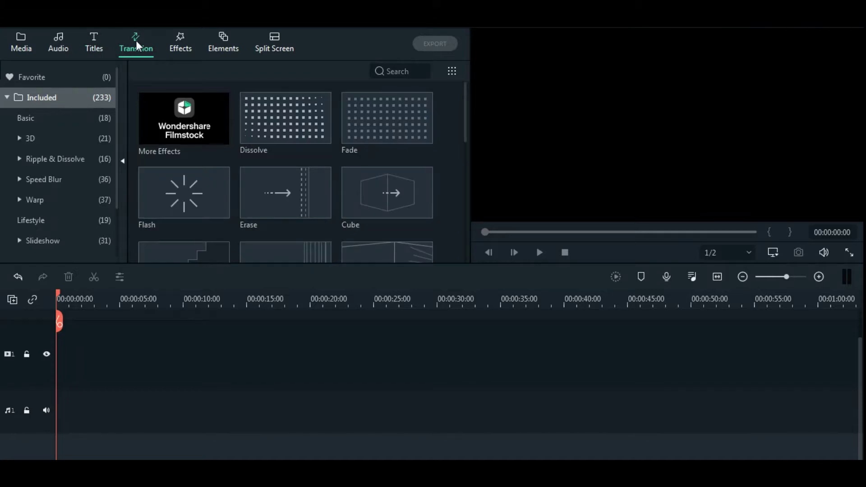
mouse_move(287, 125)
left_click_drag(465, 116, 475, 264)
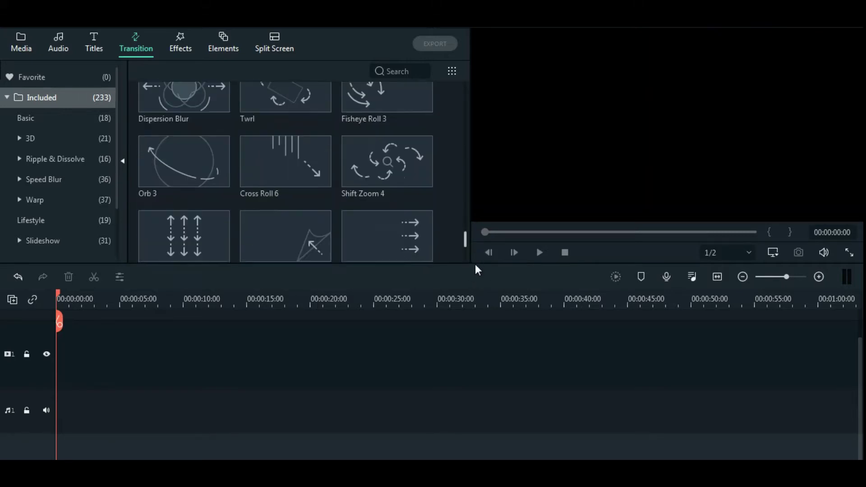
scroll(450, 206, "down", 15)
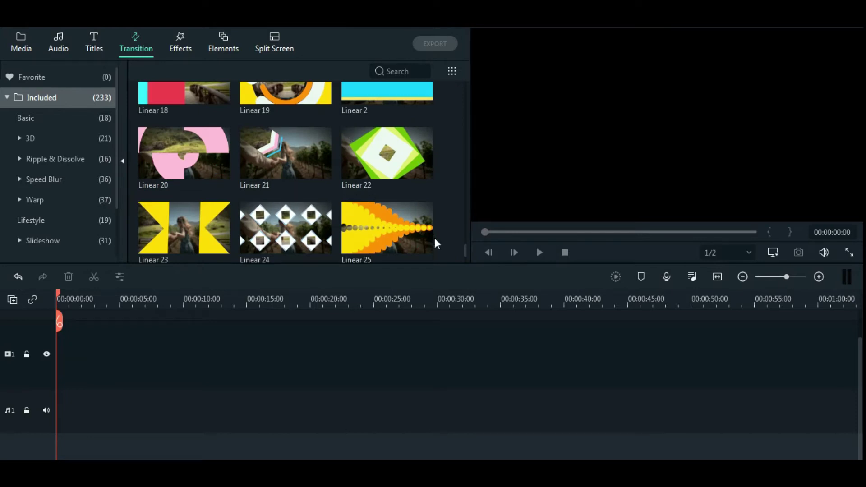
Look through the included effects, elements and split-screen layouts.
left_click(188, 43)
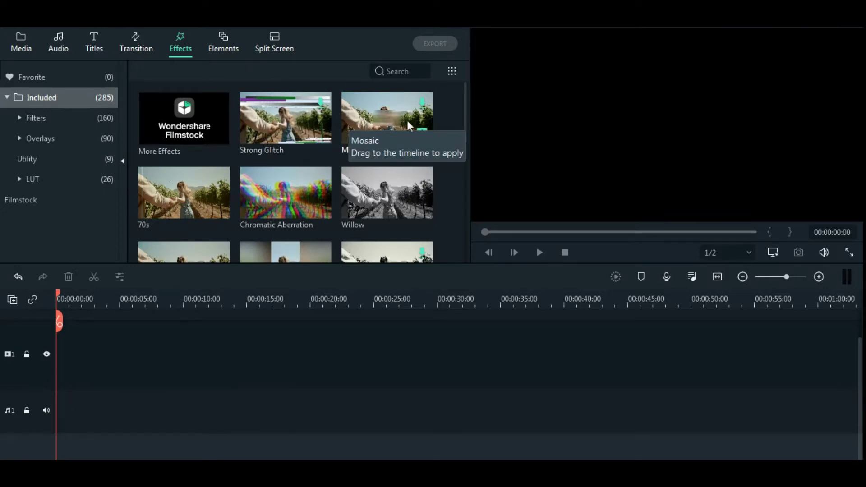
left_click_drag(465, 124, 462, 220)
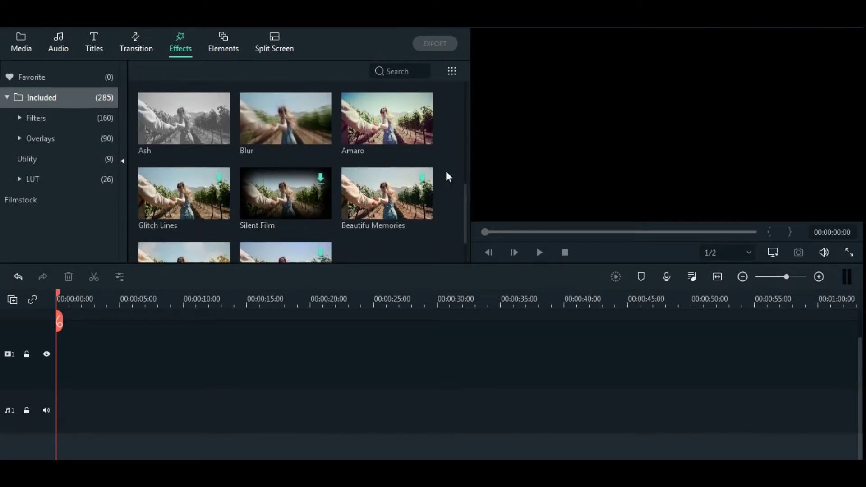
left_click(223, 38)
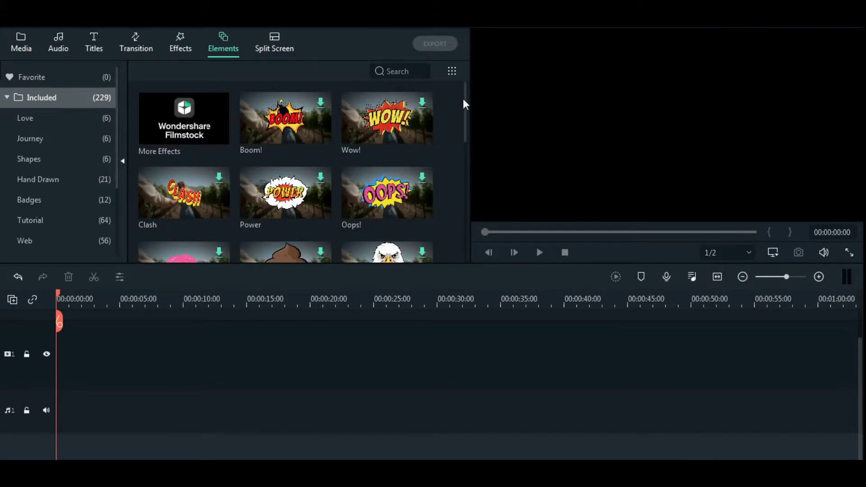
left_click_drag(466, 96, 466, 137)
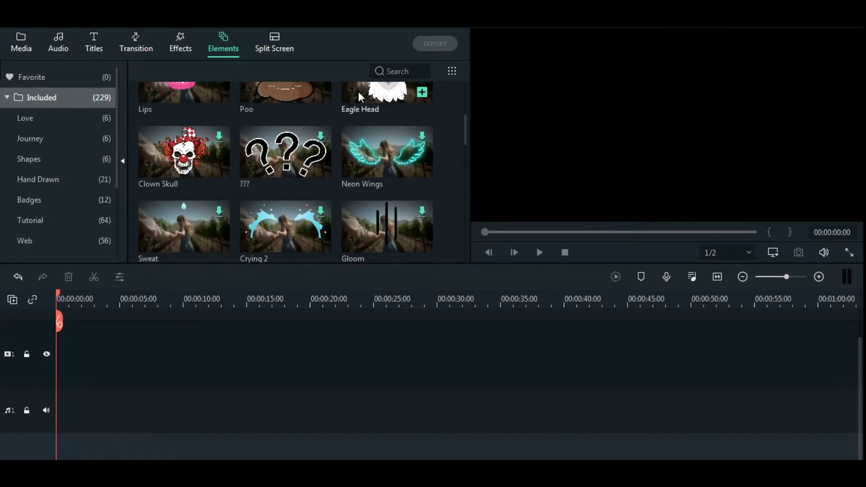
left_click(288, 47)
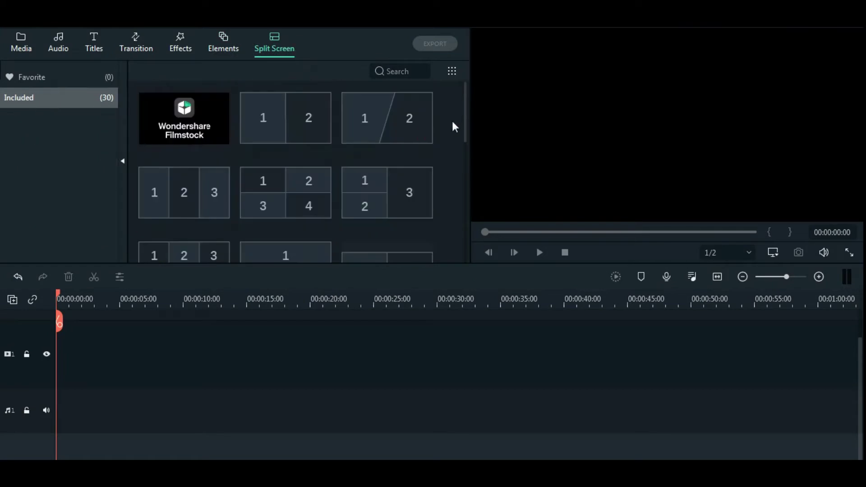
mouse_move(465, 107)
left_mouse_down()
mouse_move(466, 213)
mouse_move(472, 104)
left_mouse_up()
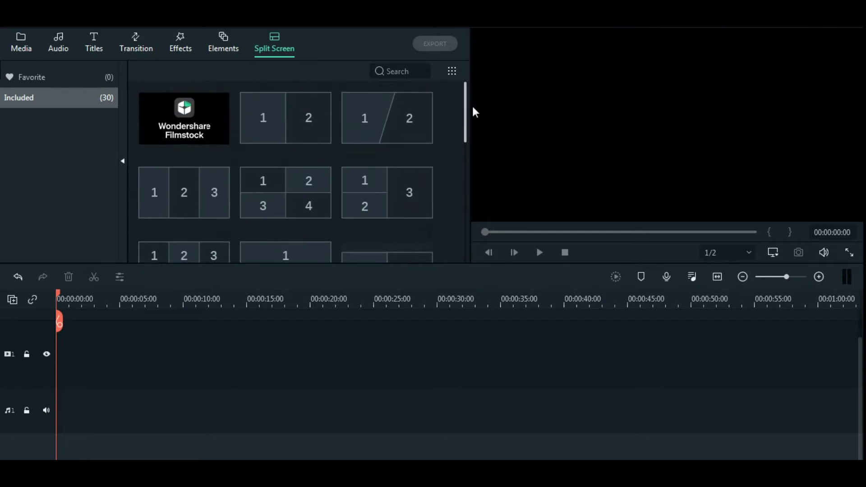
Bring Video 1, Video 2 and Video 3 from the VIDEO folder in Windows Explorer onto the first video track in Filmora.
left_click(18, 45)
key("alt+Tab")
double_click(471, 143)
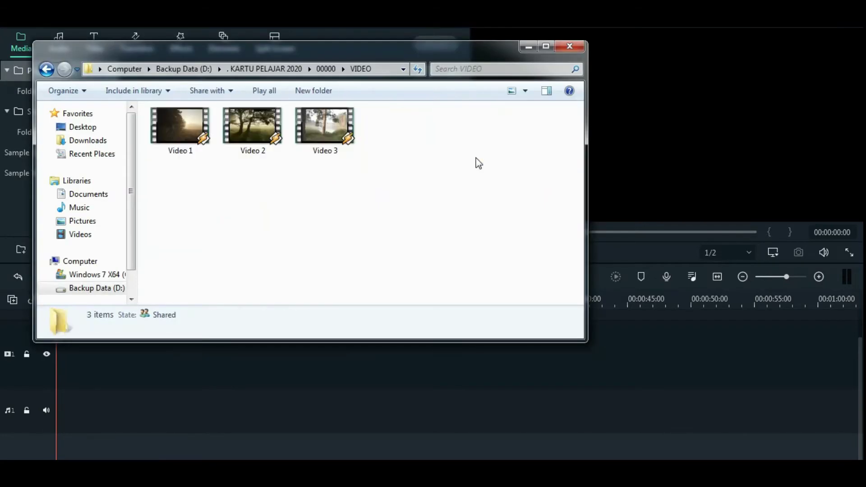
left_click_drag(168, 179, 377, 123)
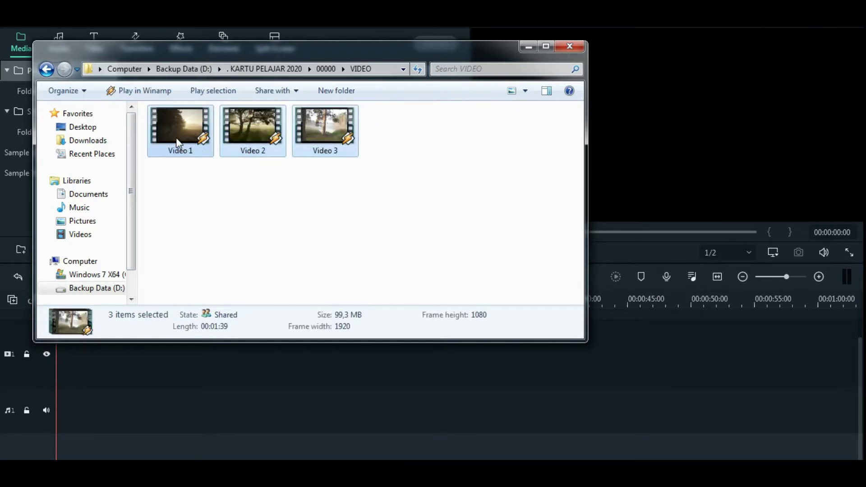
left_click_drag(358, 50, 275, 18)
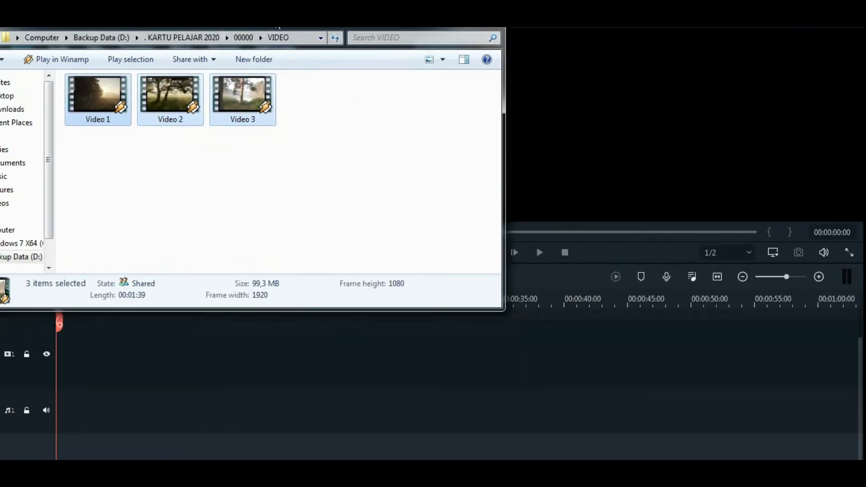
left_click_drag(90, 95, 174, 371)
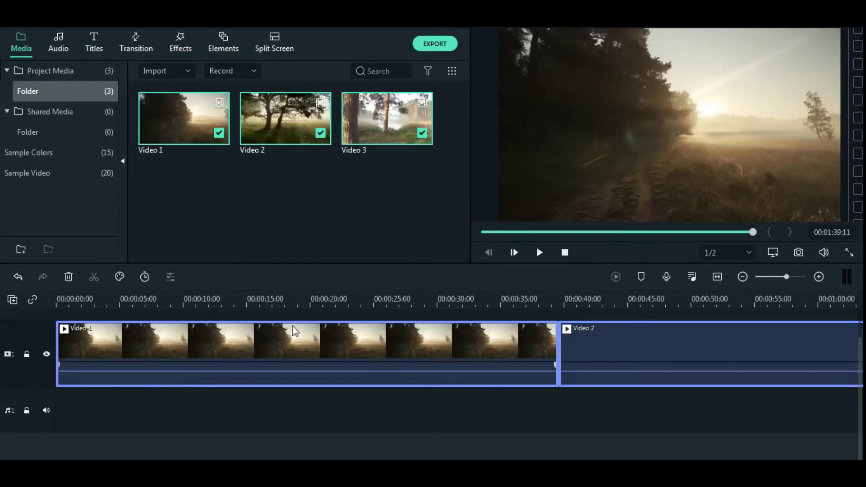
Inspect the three video clips on the timeline one by one and move the playhead back to about 25 seconds in Video 1.
scroll(541, 311, "down", 3)
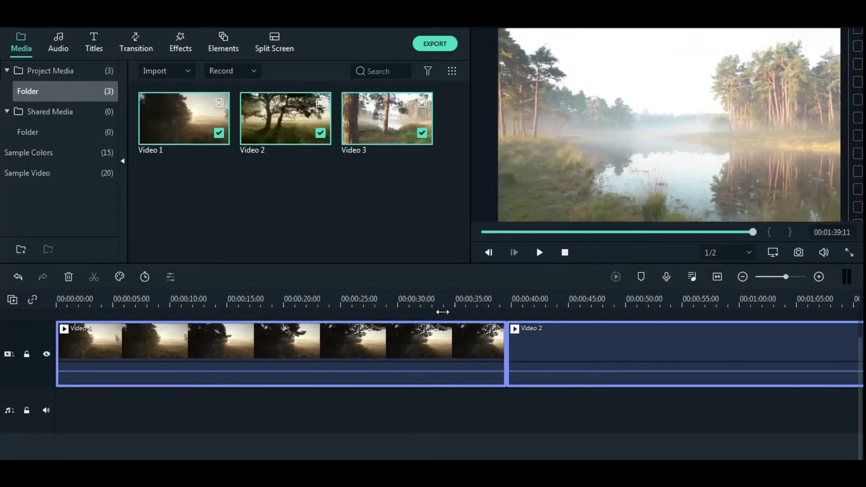
scroll(737, 298, "down", 4)
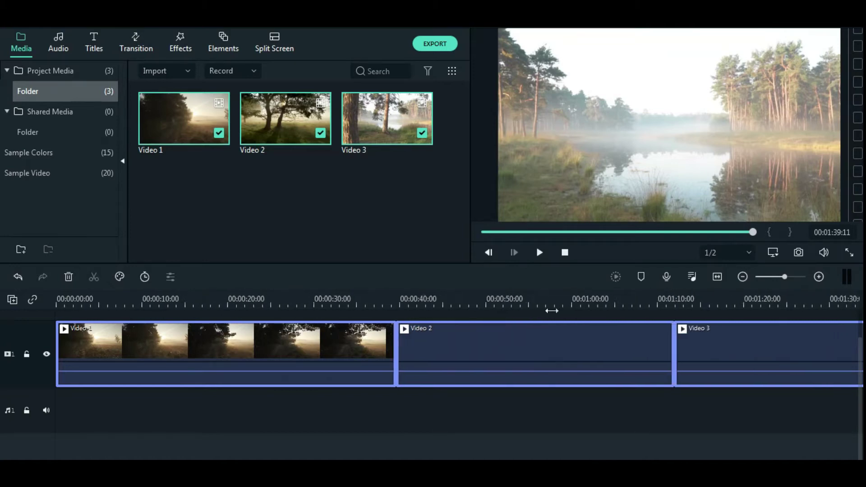
left_click(443, 300)
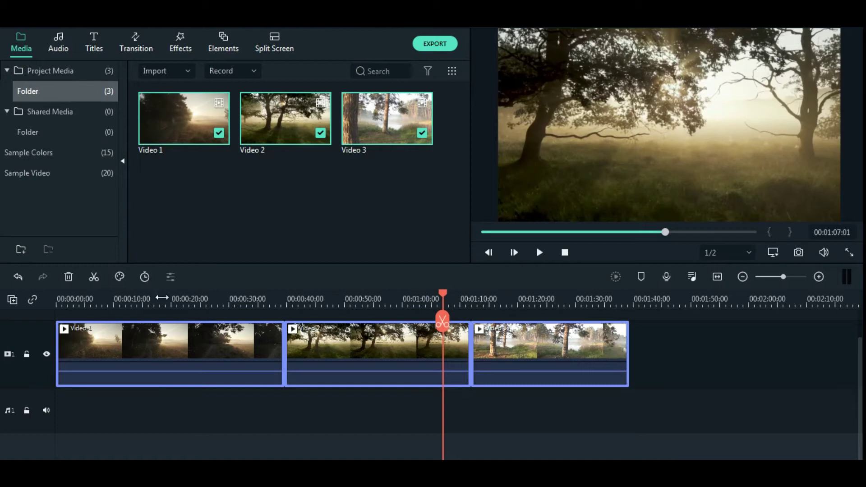
left_click(283, 199)
left_click(155, 348)
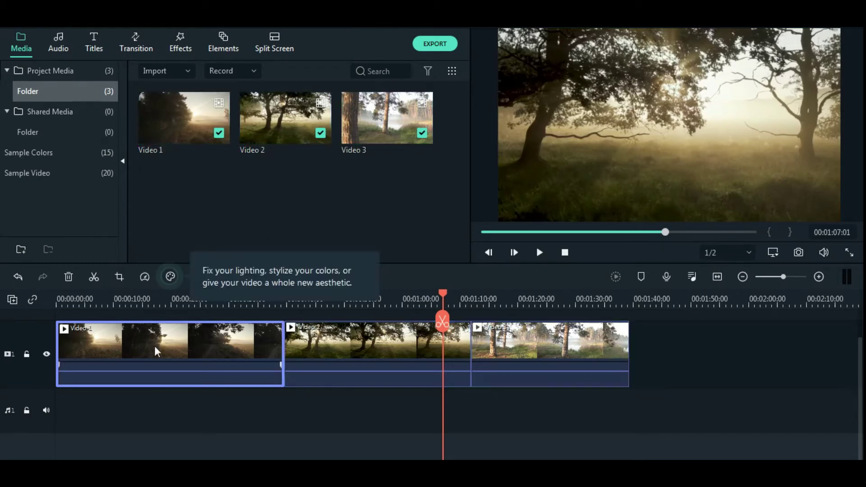
left_click(376, 345)
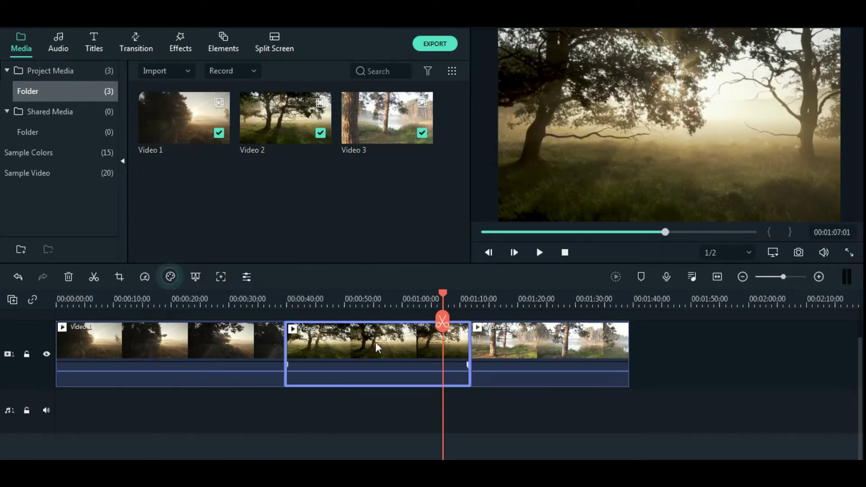
left_click(564, 342)
left_click_drag(457, 293, 201, 301)
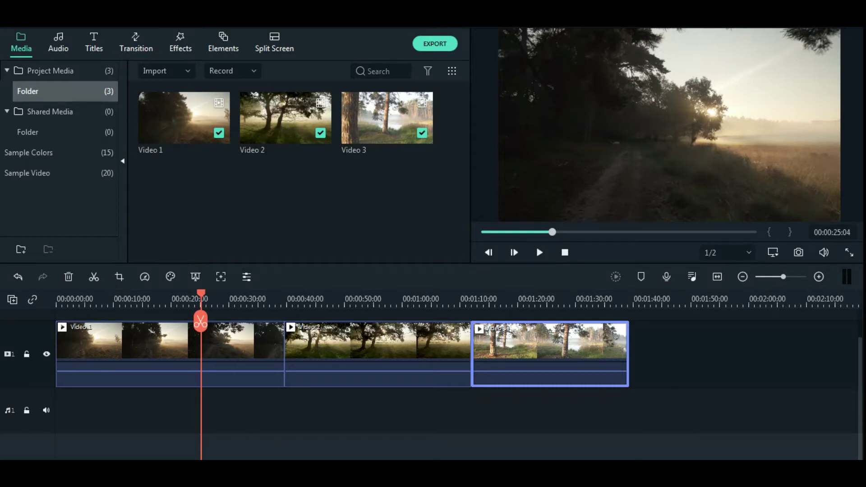
Add the Background Cinematic Epic Music file from the MUSIK folder in Windows Explorer to the first audio track in Filmora.
key("alt+Tab")
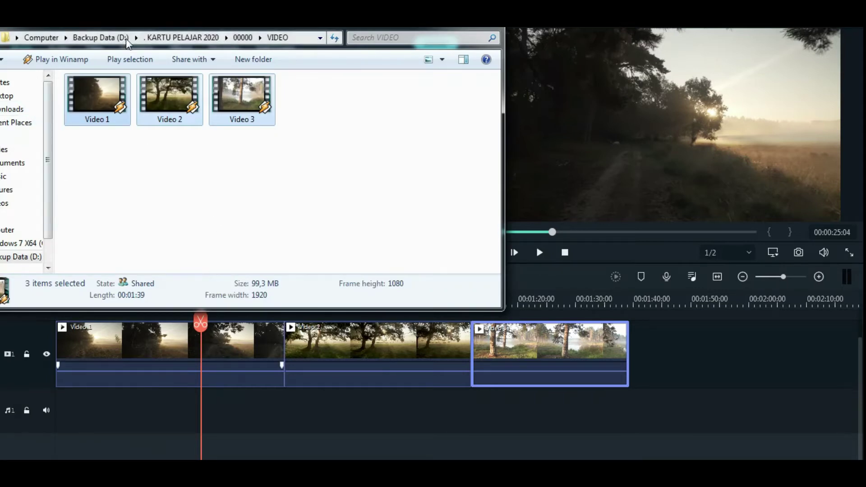
left_click_drag(146, 30, 285, 28)
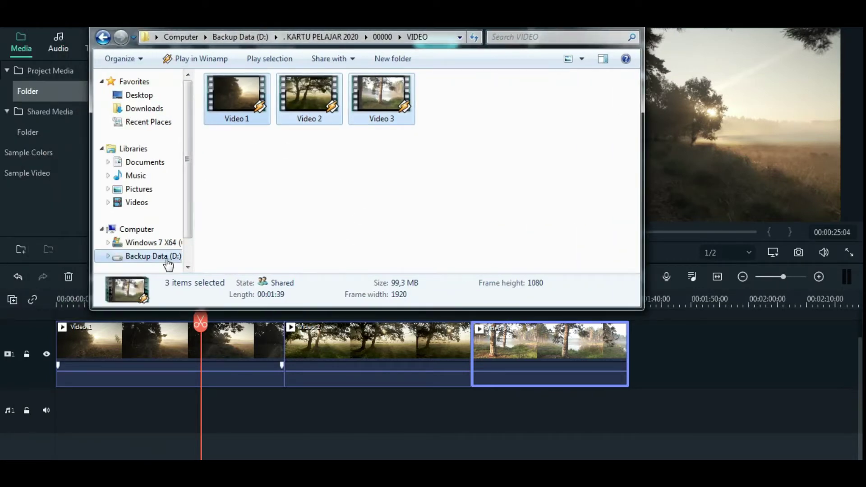
key("BackSpace")
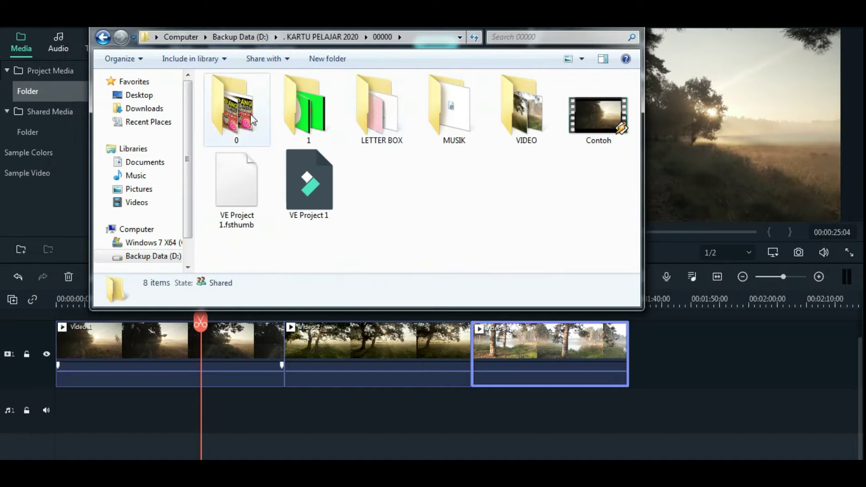
double_click(451, 109)
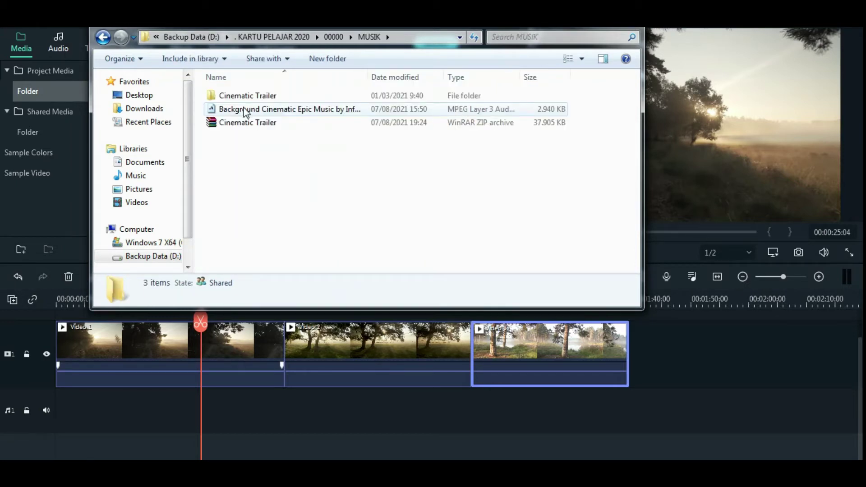
left_click_drag(255, 113, 212, 430)
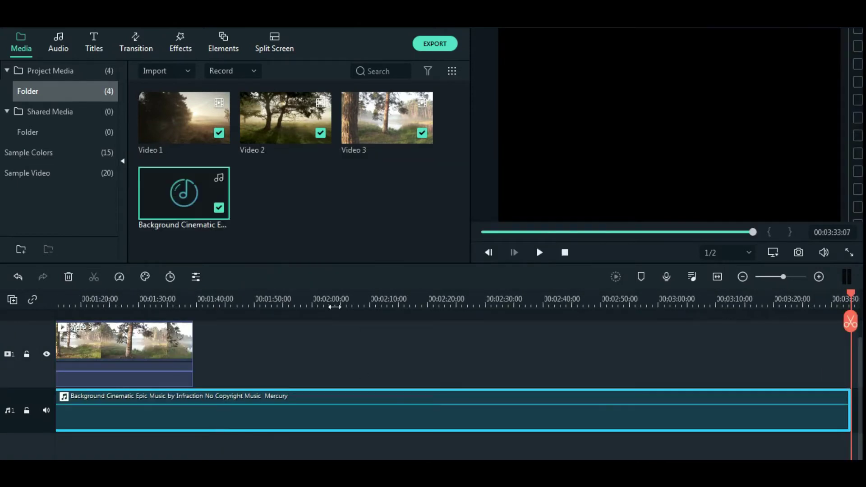
Move the music clip to the start of the timeline and trim its end to line up with the end of Video 3.
scroll(335, 307, "down", 5)
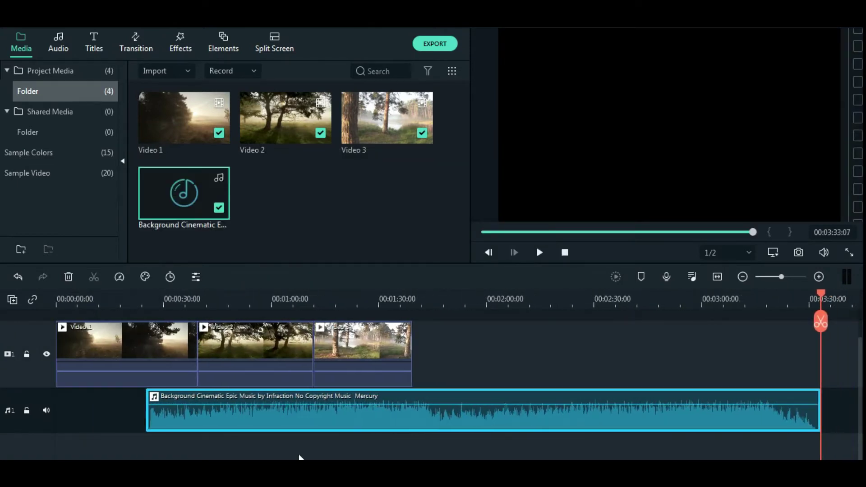
left_click_drag(366, 424, 262, 410)
left_click(545, 358)
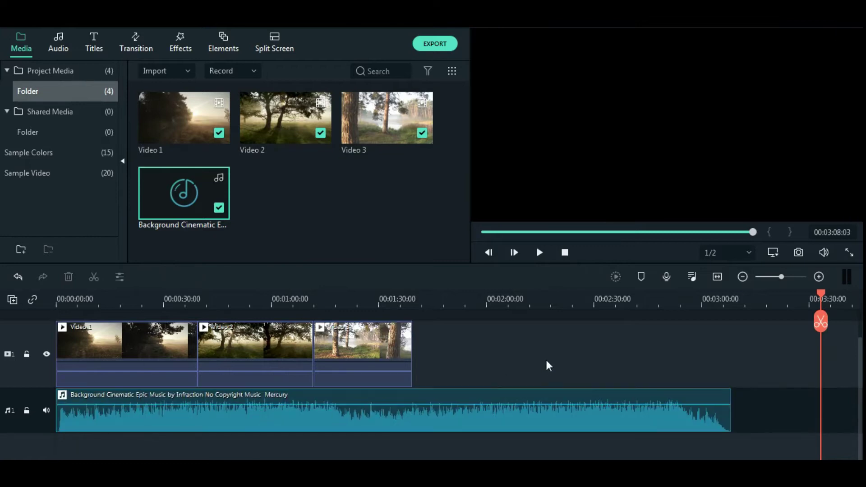
left_click(535, 421)
left_click_drag(731, 409, 416, 397)
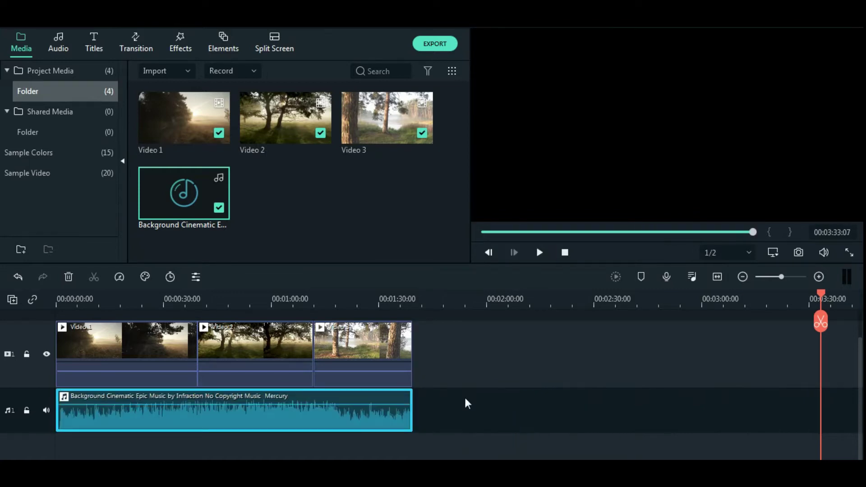
Play the edit with its background music from the beginning and pause at about 20 seconds.
left_click(566, 253)
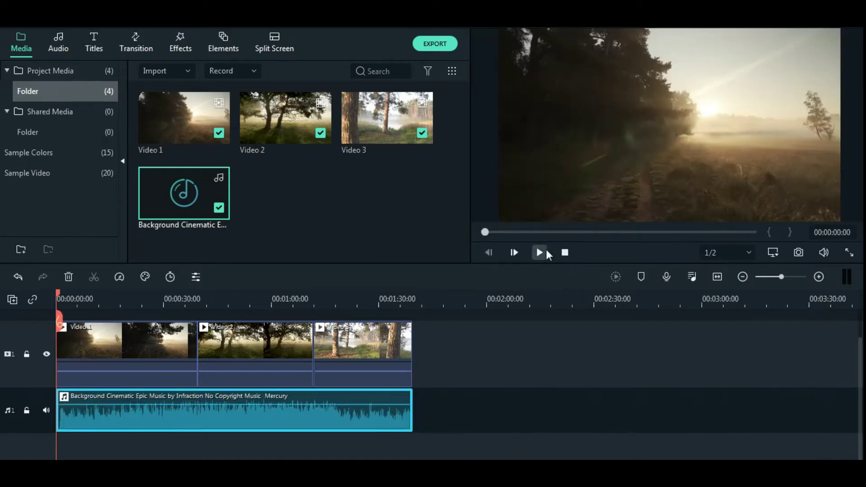
left_click(540, 253)
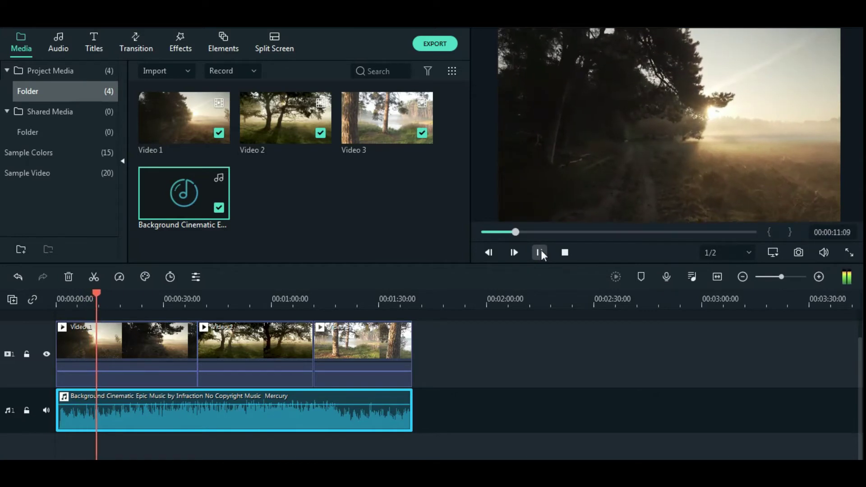
left_click(541, 254)
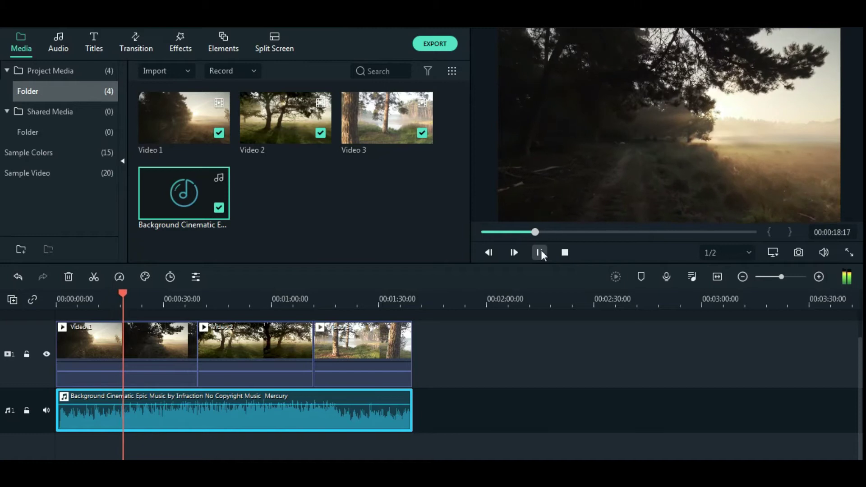
left_click(541, 254)
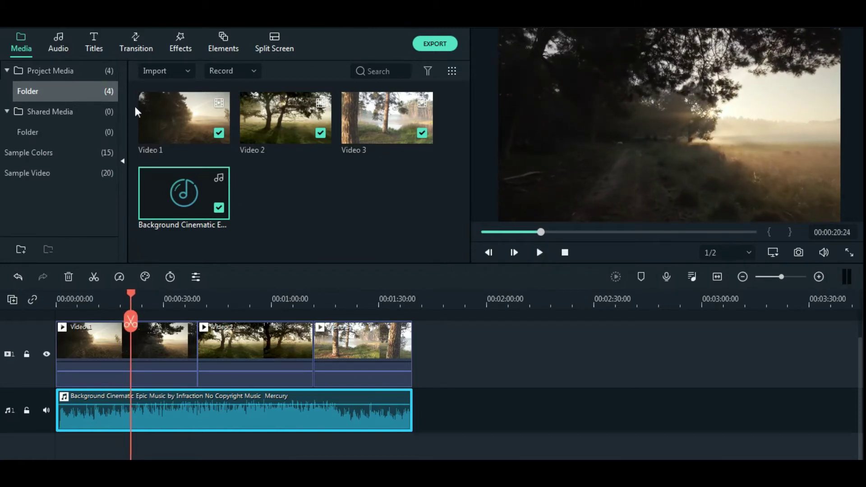
Add the Fade transition at the start of Video 1, the end of Video 3 and the cut between Video 1 and Video 2.
left_click(137, 38)
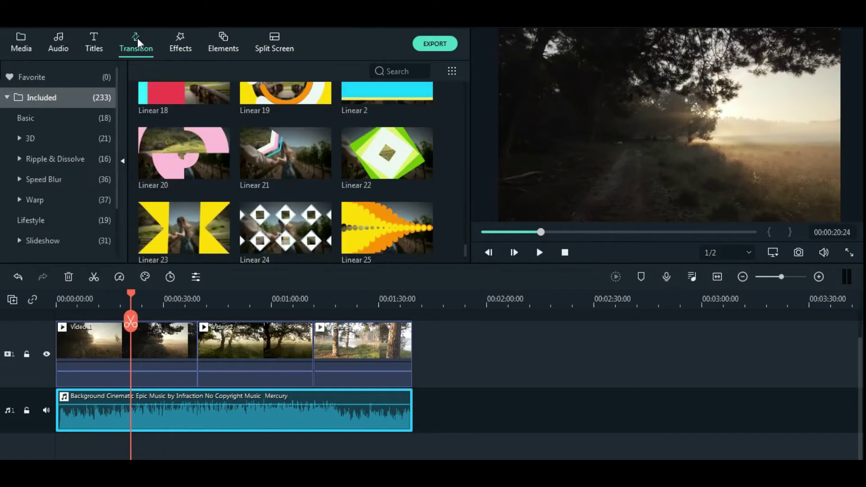
left_click_drag(465, 253, 469, 88)
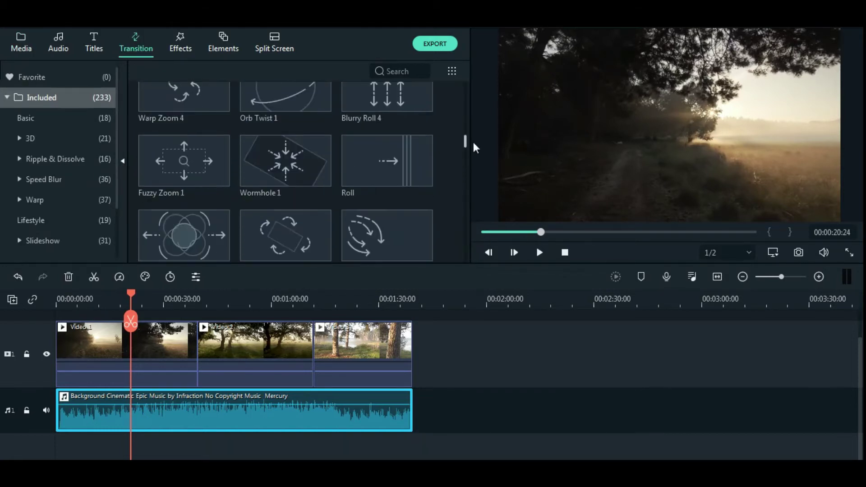
left_click_drag(386, 128, 359, 164)
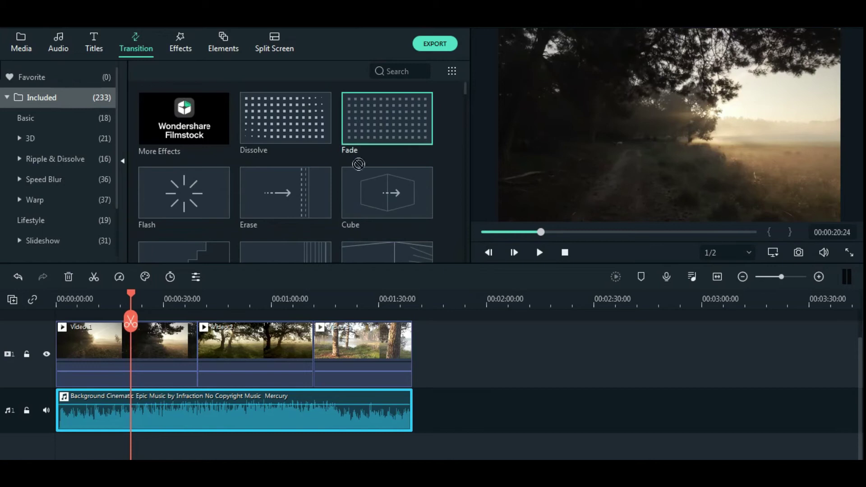
left_click_drag(140, 280, 61, 356)
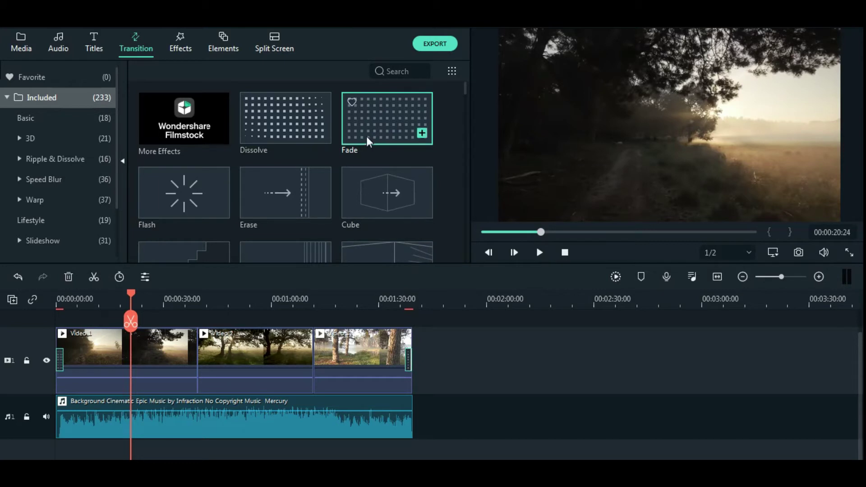
mouse_move(372, 131)
left_mouse_down()
mouse_move(311, 256)
mouse_move(196, 343)
left_mouse_up()
Add the Linear 14 transition at the cut between Video 2 and Video 3.
left_click_drag(465, 90, 453, 248)
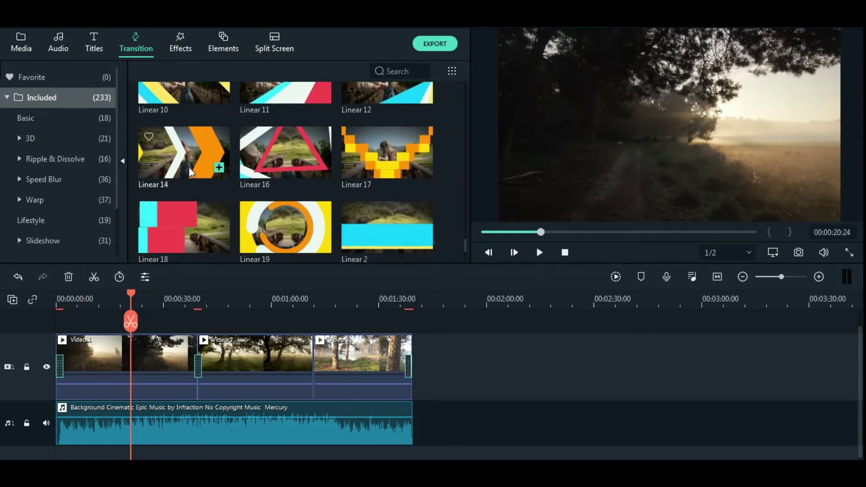
left_click_drag(188, 167, 311, 359)
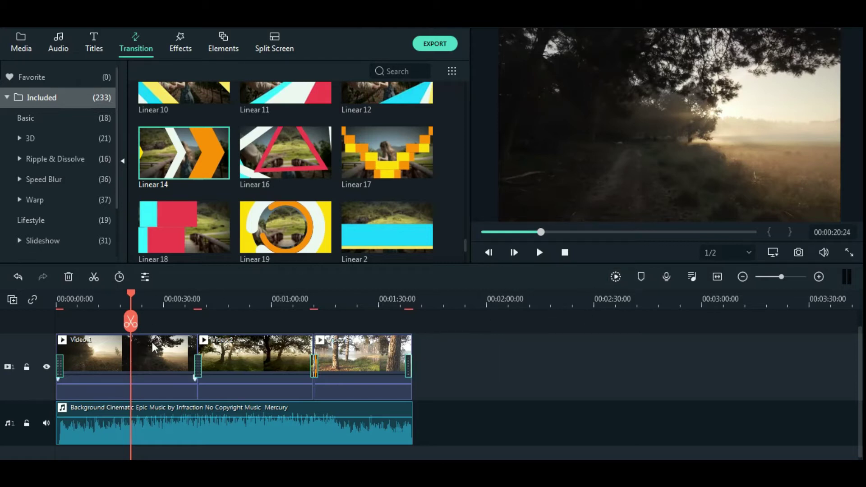
scroll(454, 193, "up", 10)
scroll(451, 194, "up", 5)
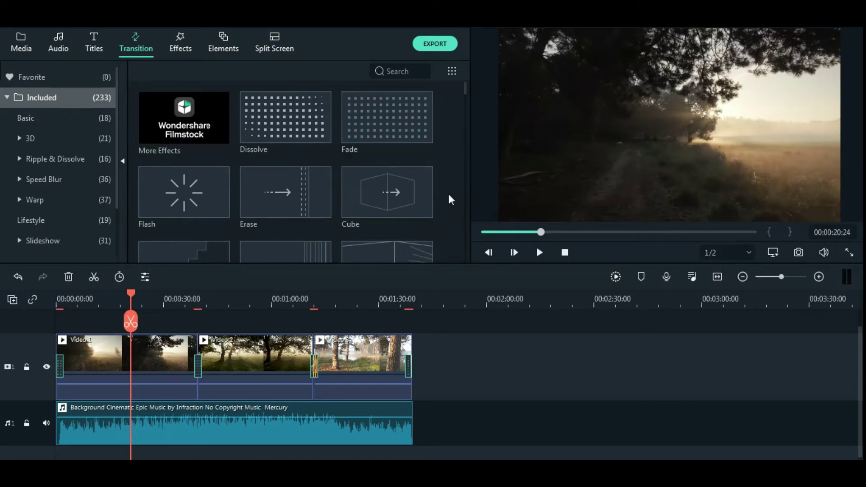
Trim the end of Video 1 to about 19 seconds and play across its cut to Video 2 to check the Fade.
left_click(163, 346)
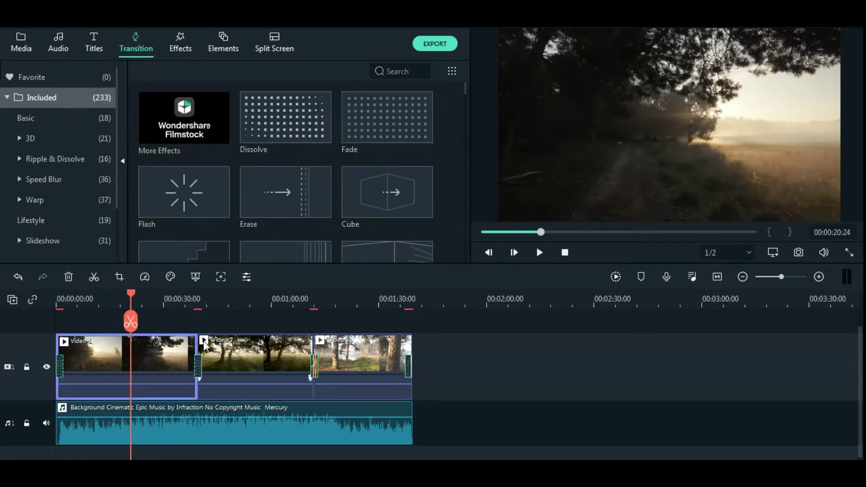
left_click_drag(194, 342, 128, 347)
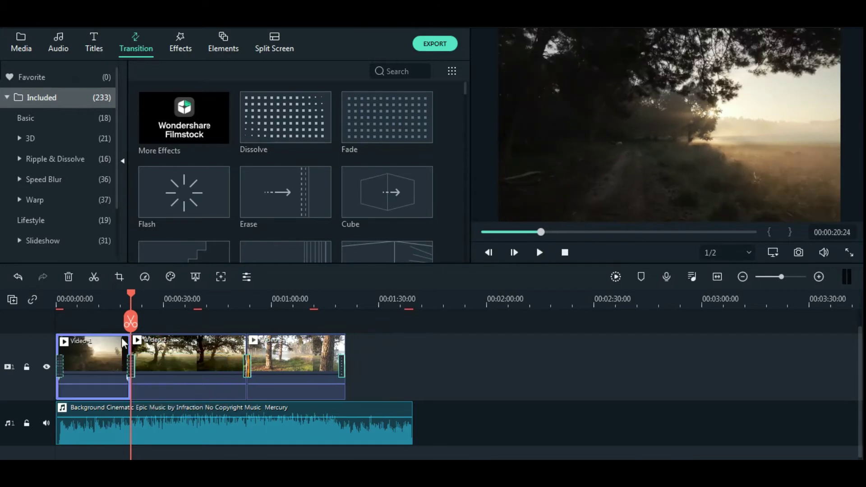
left_click(114, 304)
left_click(539, 252)
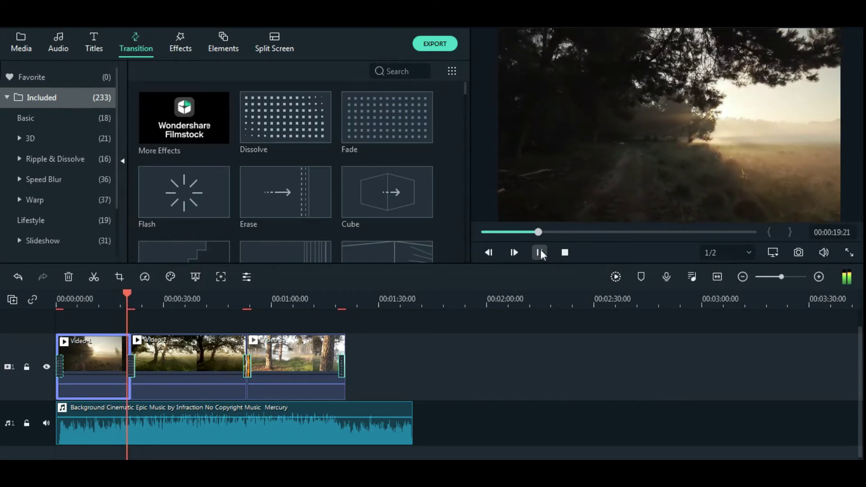
left_click(540, 252)
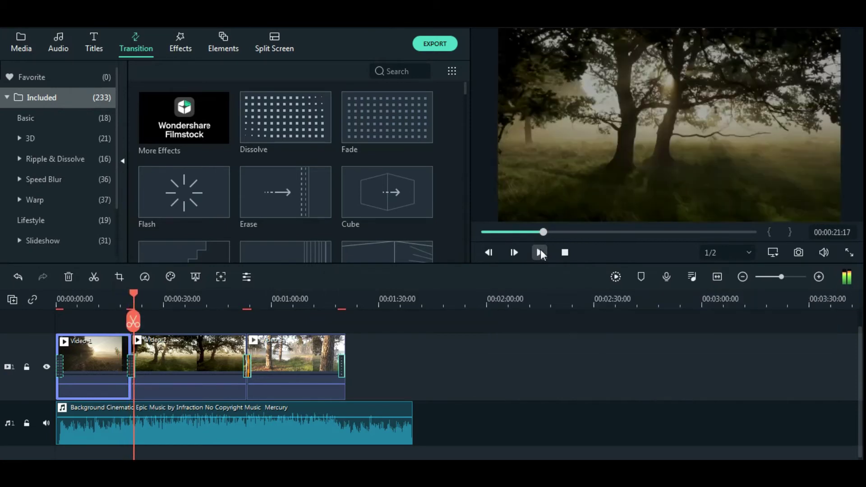
left_click_drag(129, 345, 115, 321)
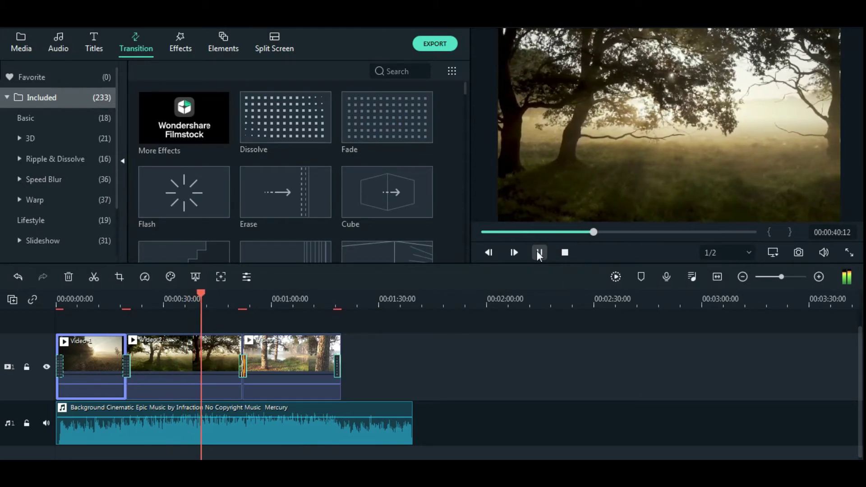
Pause at about 41 seconds, trim the end of Video 2 to that point and play across its Linear 14 transition.
left_click(539, 254)
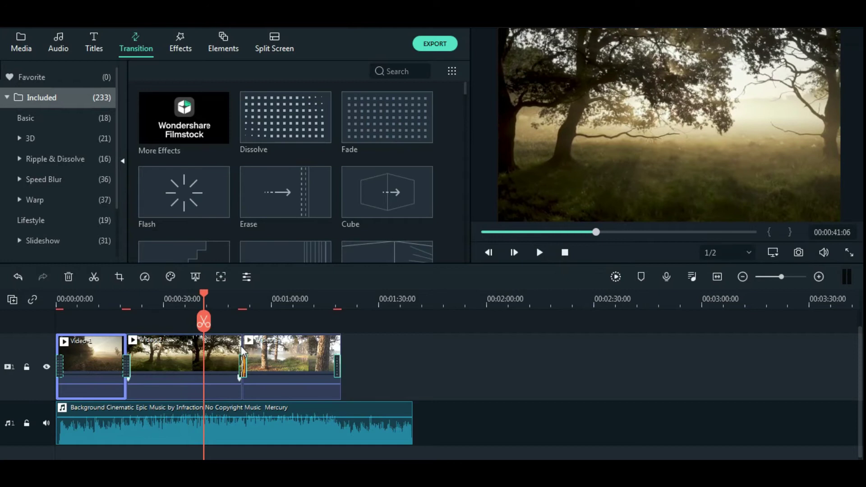
left_click(240, 347)
left_click_drag(241, 343, 202, 342)
left_click(195, 302)
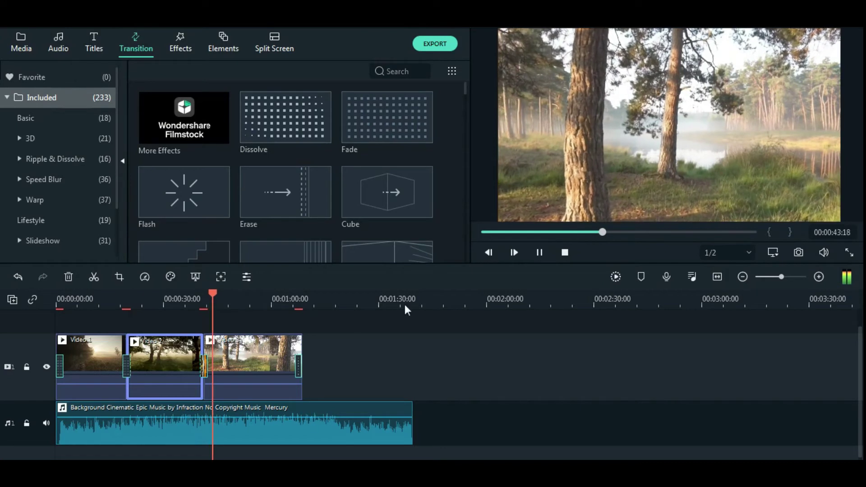
left_click(539, 253)
Trim the end of Video 3 to about 57 seconds and play its closing Fade.
left_click_drag(300, 340, 261, 344)
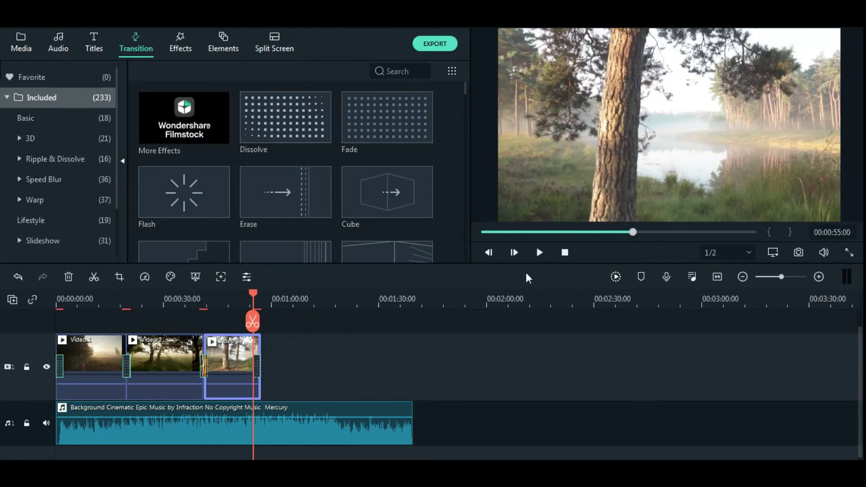
left_click(539, 253)
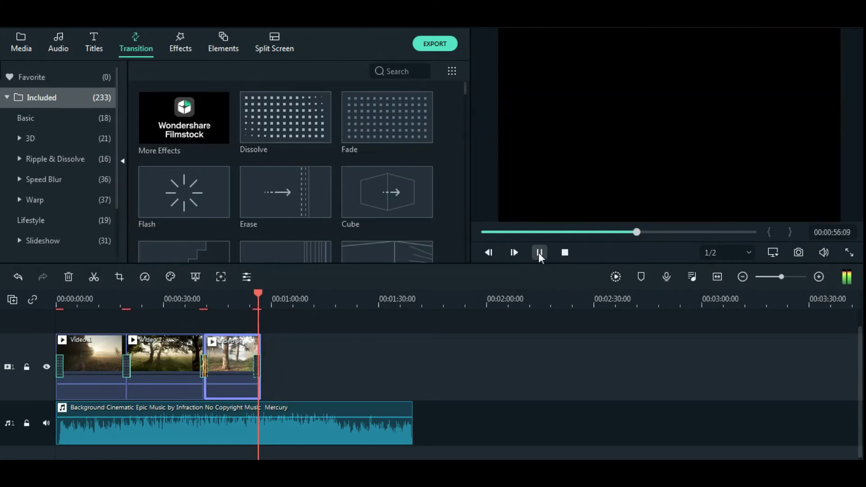
left_click(540, 253)
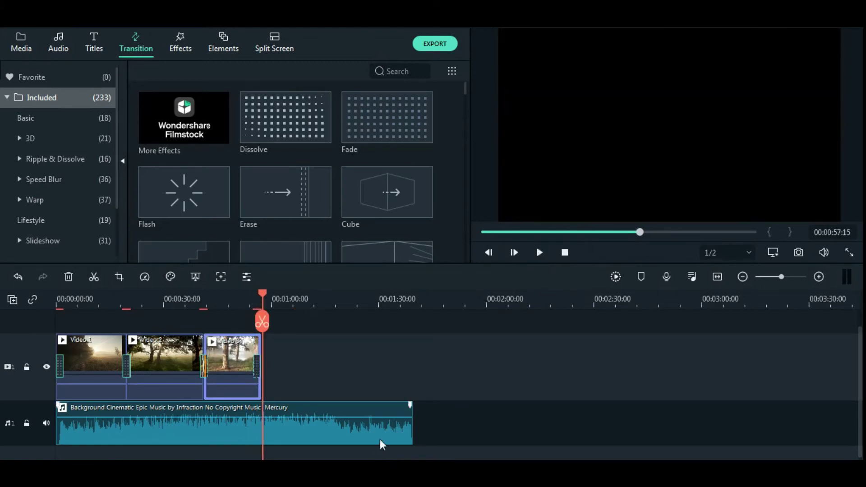
Trim the end of the background music clip to about 57 seconds, in line with the end of Video 3.
left_click(388, 438)
left_click_drag(413, 428, 263, 426)
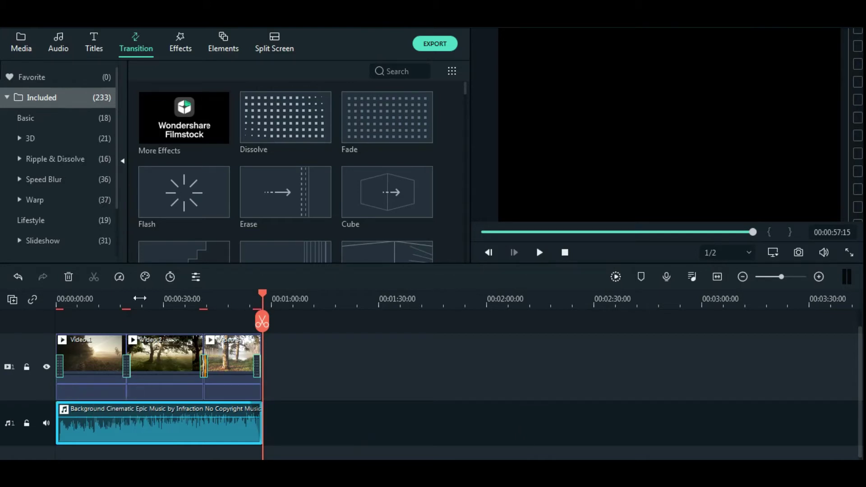
left_click(104, 303)
scroll(105, 304, "up", 3)
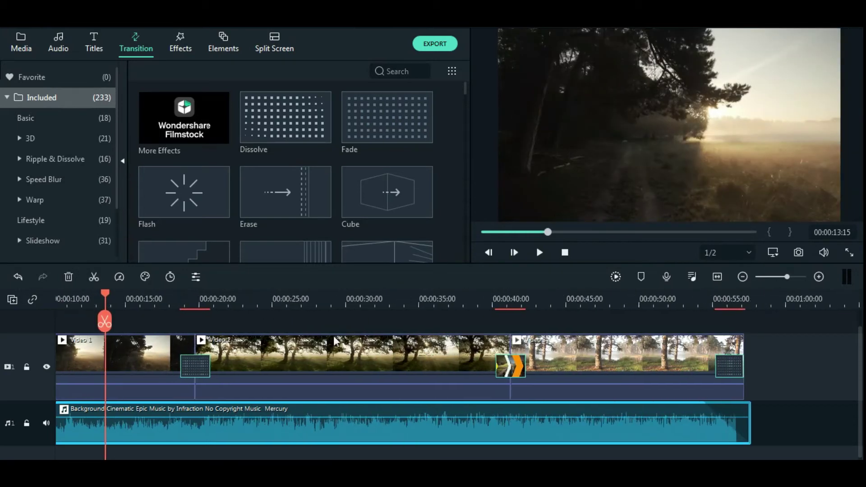
scroll(349, 419, "left", 3)
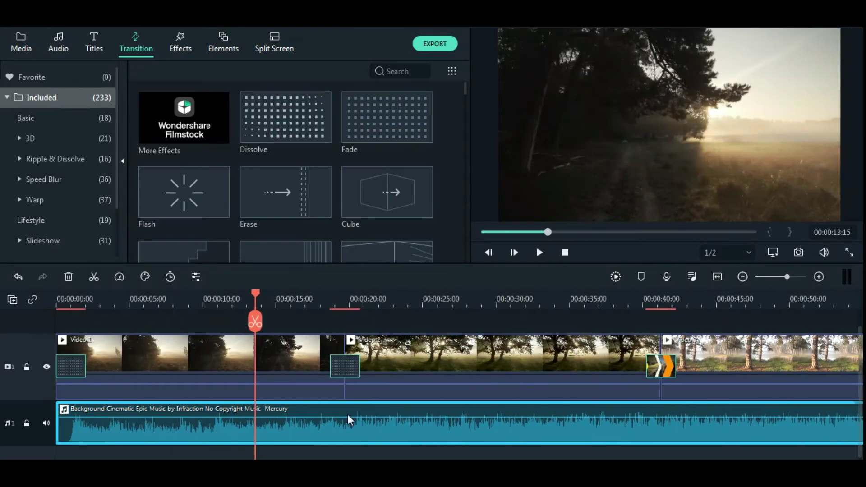
scroll(585, 295, "down", 2)
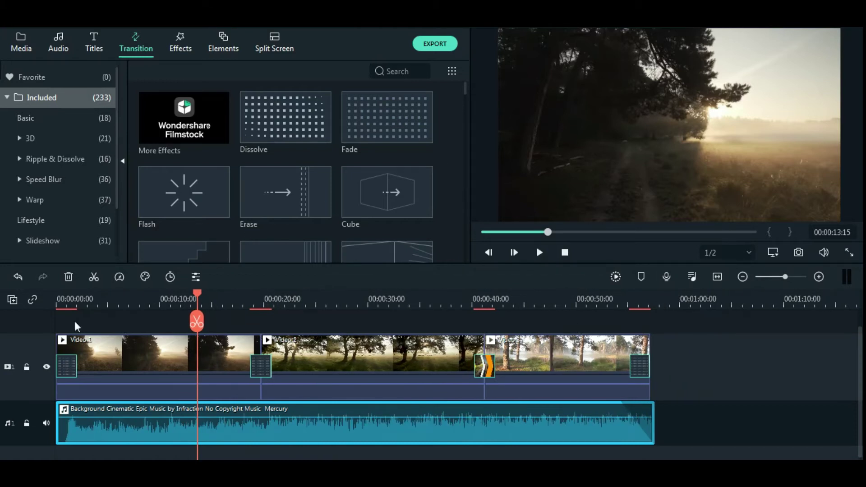
Add the Title 1 template on a track above Video 1, starting at 00:00:03:15, and play it to check its animation.
left_click(30, 40)
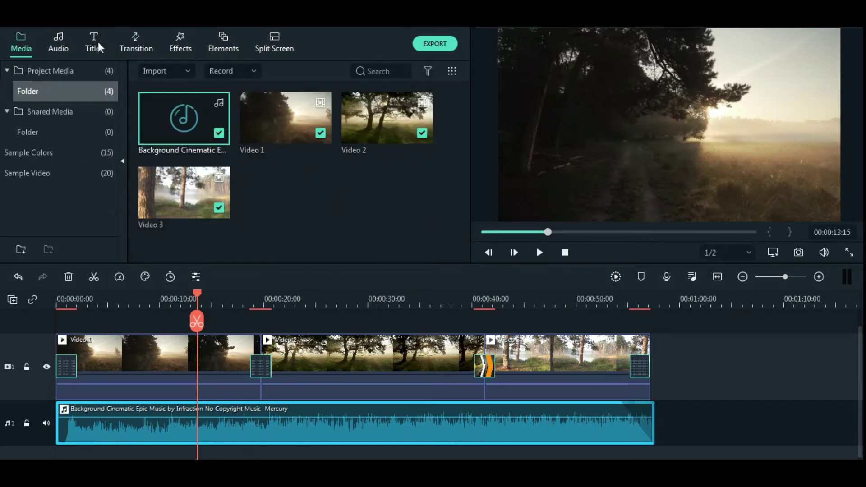
left_click(98, 41)
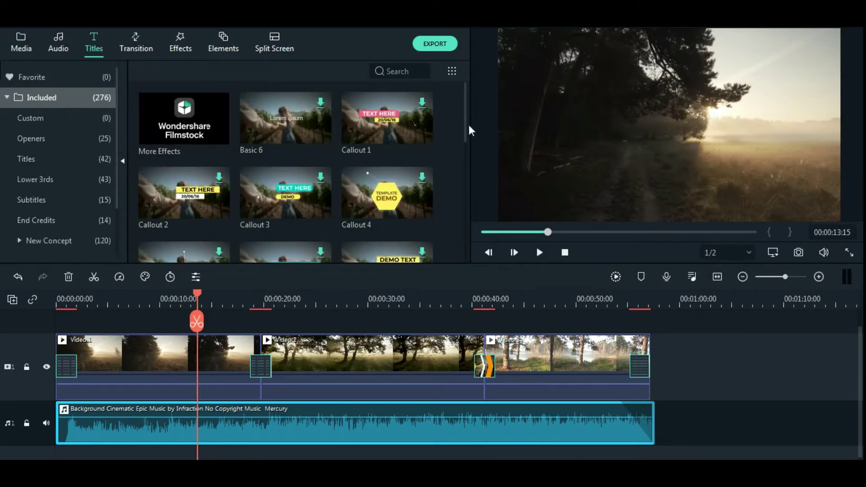
left_click_drag(467, 118, 467, 227)
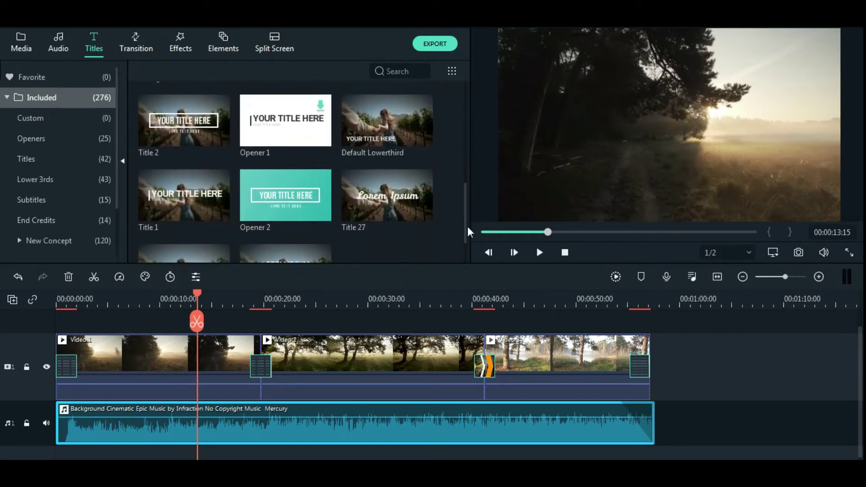
left_click_drag(185, 301, 94, 318)
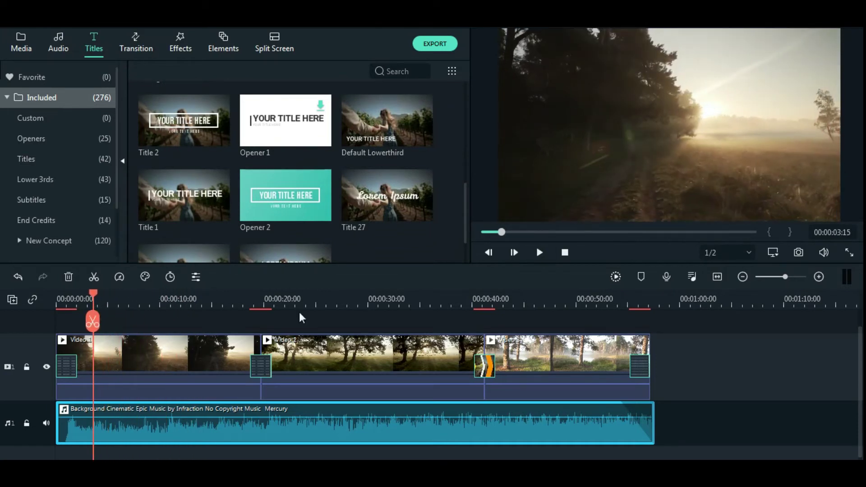
left_click_drag(184, 218, 115, 329)
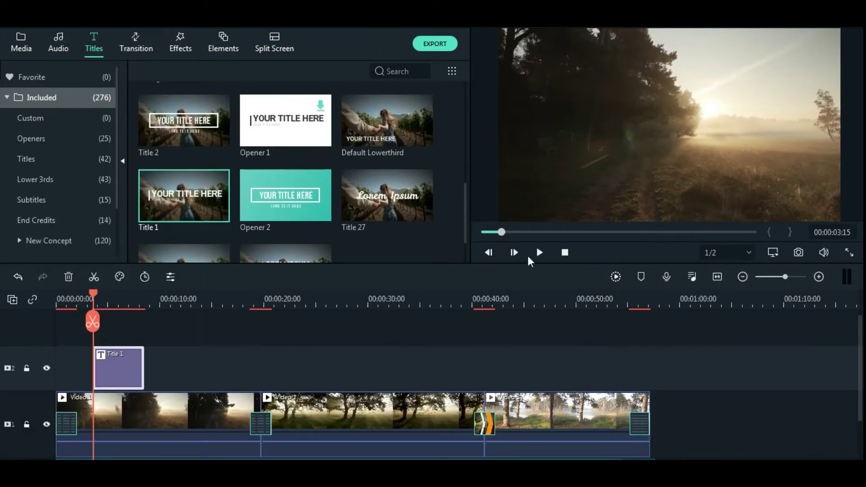
left_click(540, 251)
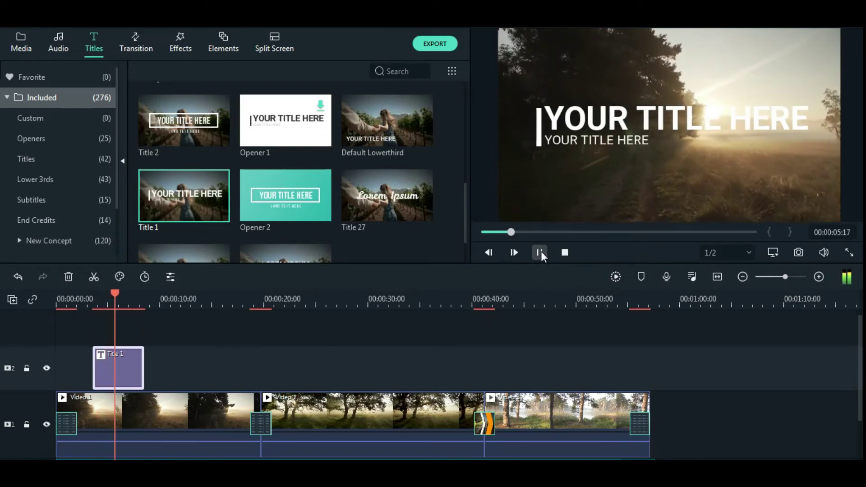
left_click(540, 251)
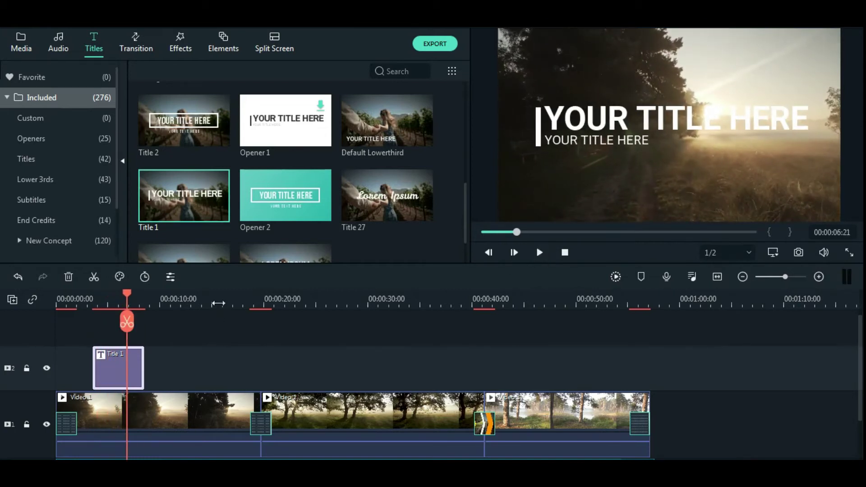
Move the Title 1 clip so it starts at about 6 seconds, and play the section to check its timing.
scroll(218, 303, "up", 3)
left_click_drag(137, 379, 211, 374)
left_click(108, 303)
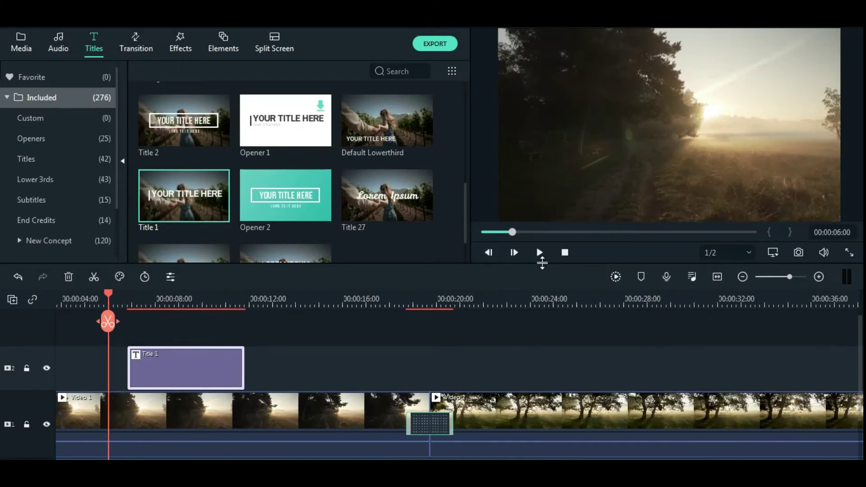
left_click(540, 252)
left_click(540, 252)
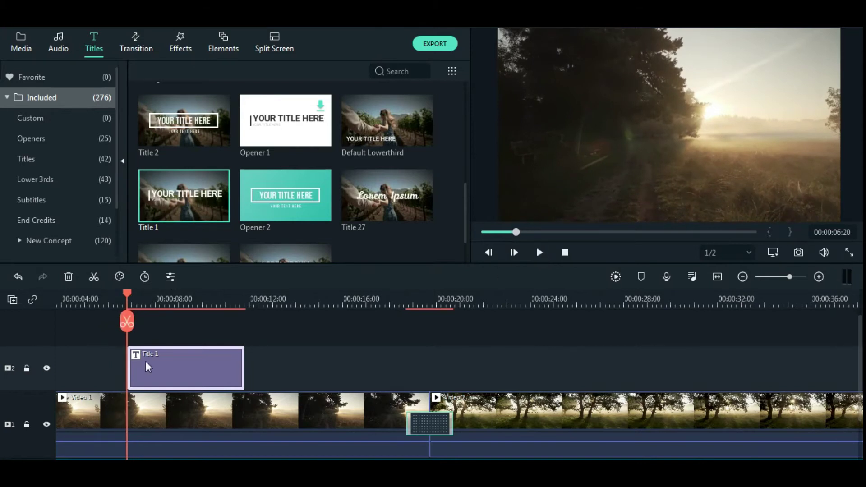
left_click(103, 302)
left_click_drag(159, 363, 136, 369)
left_click(79, 303)
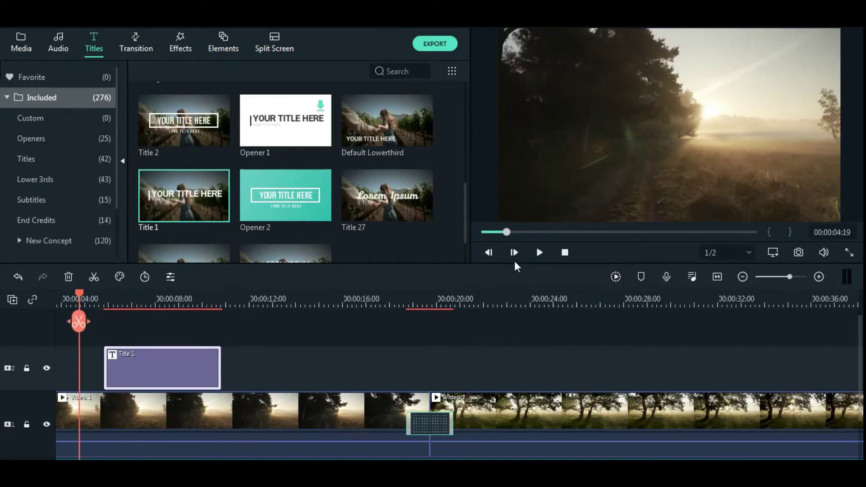
left_click(540, 252)
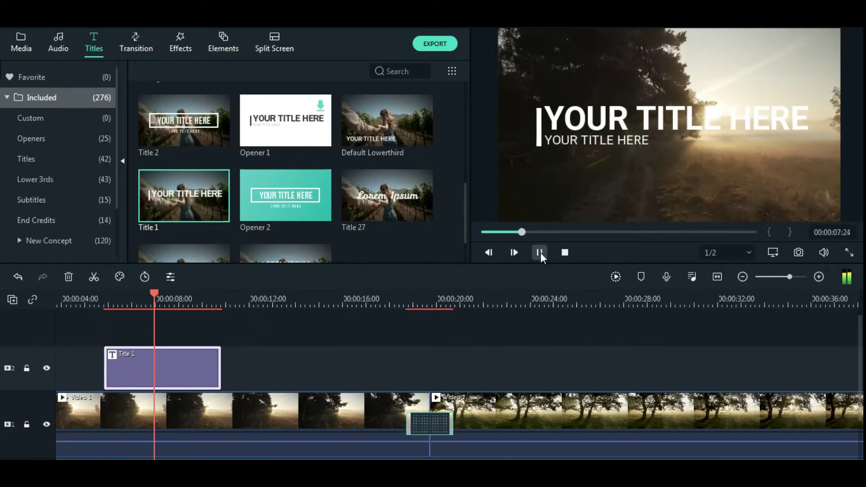
left_click(540, 252)
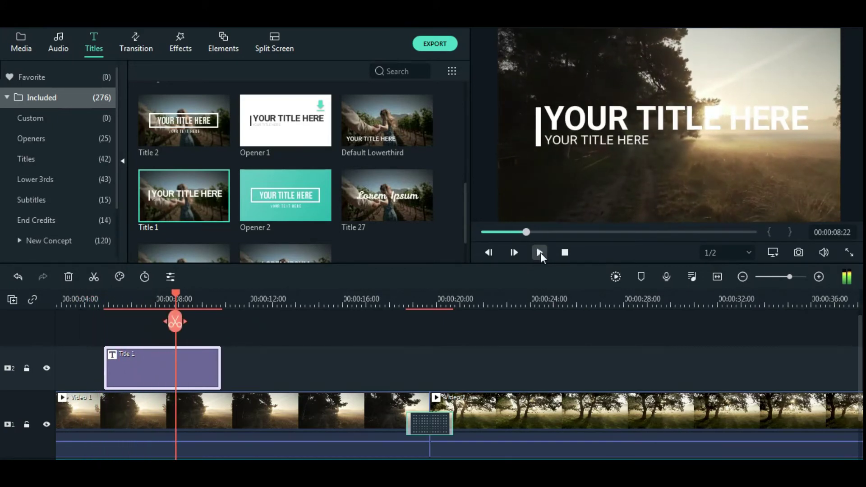
Replace the Title 1 clip's main line with "VIDEO EDITED BY" in the advanced editor and narrow it to fit beside the vertical bar.
double_click(172, 372)
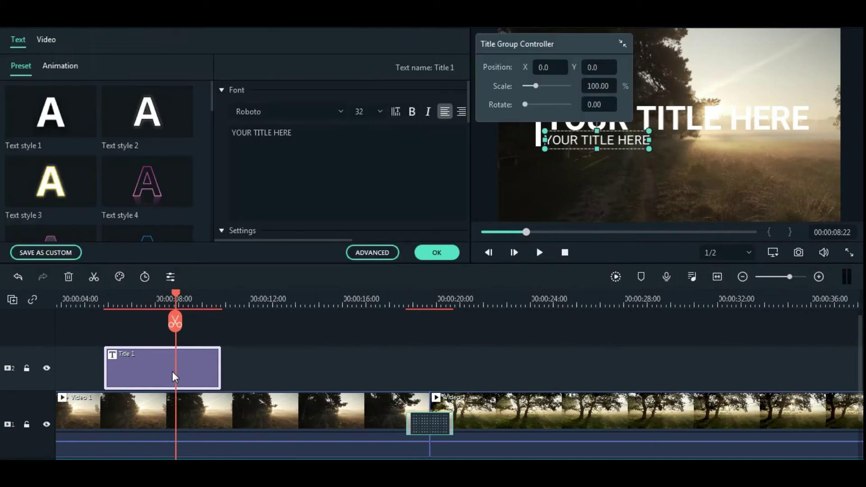
left_click(378, 252)
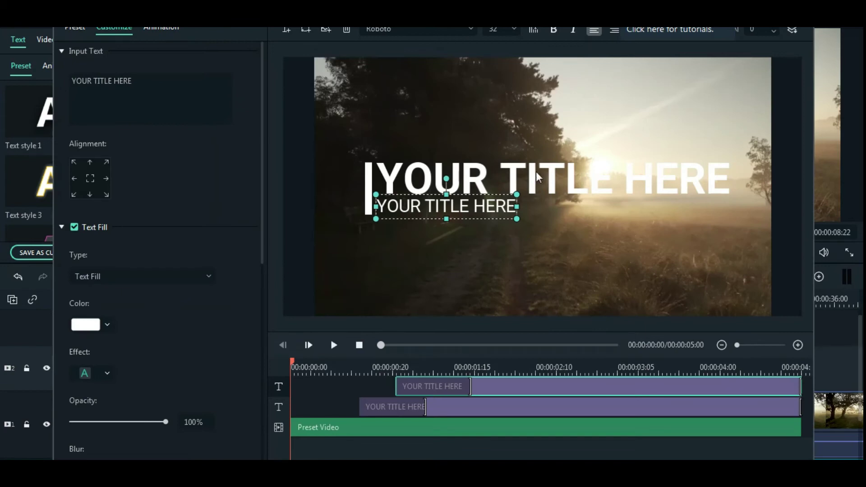
left_click(536, 176)
left_click(132, 80)
left_click_drag(132, 80, 69, 82)
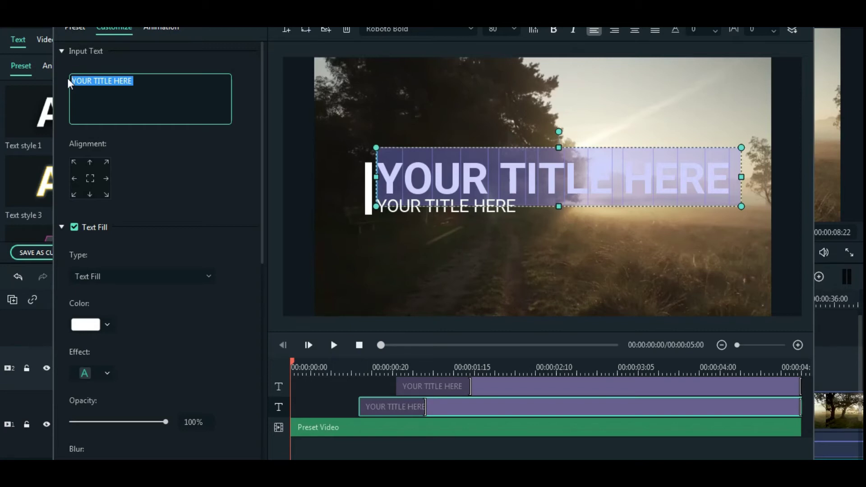
type("VIDEO ED")
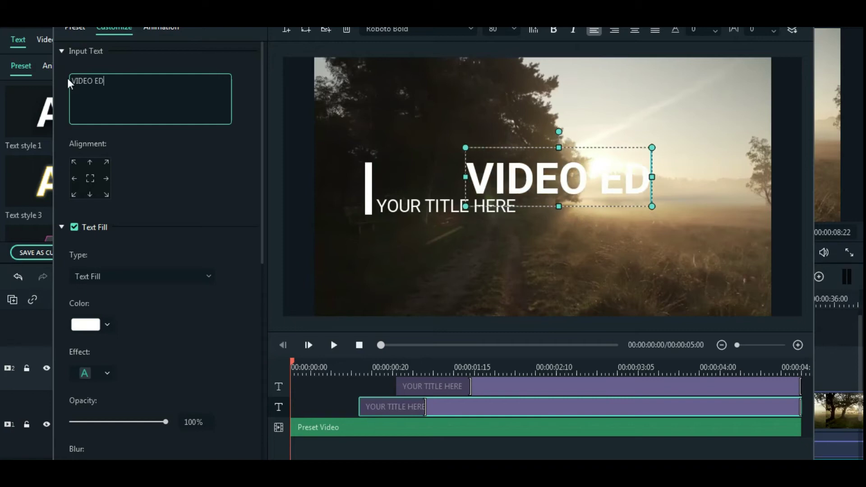
type("ITE")
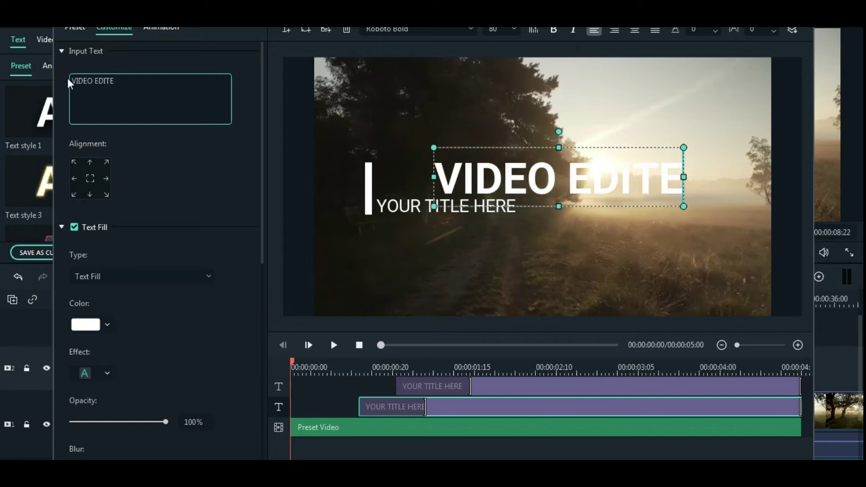
type("D BY")
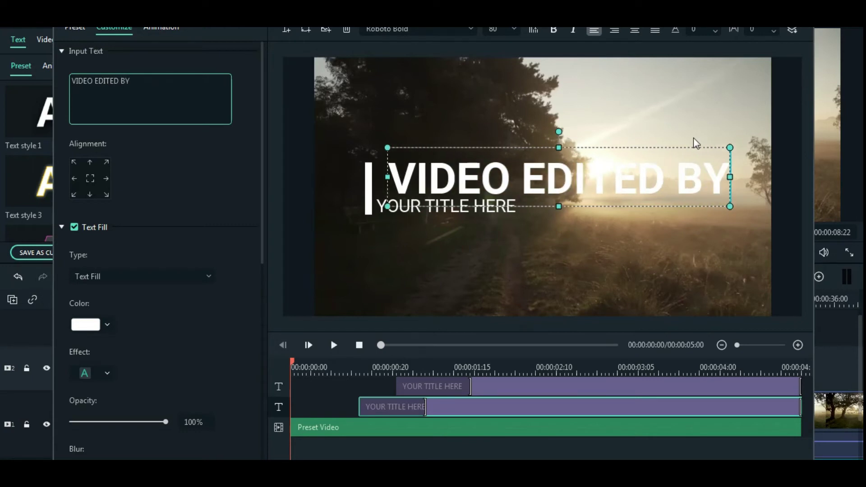
left_click_drag(730, 177, 580, 190)
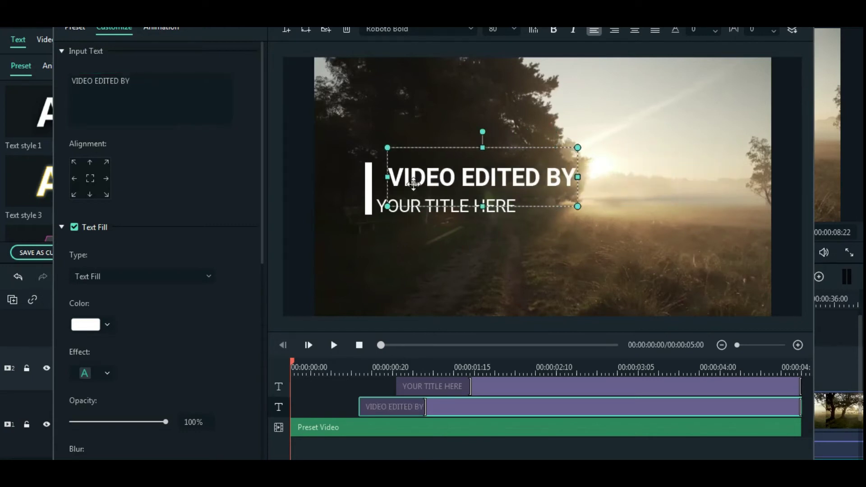
left_click_drag(387, 177, 381, 177)
Replace the title's second line with the editor's name and play the title to check its animation.
left_click(429, 220)
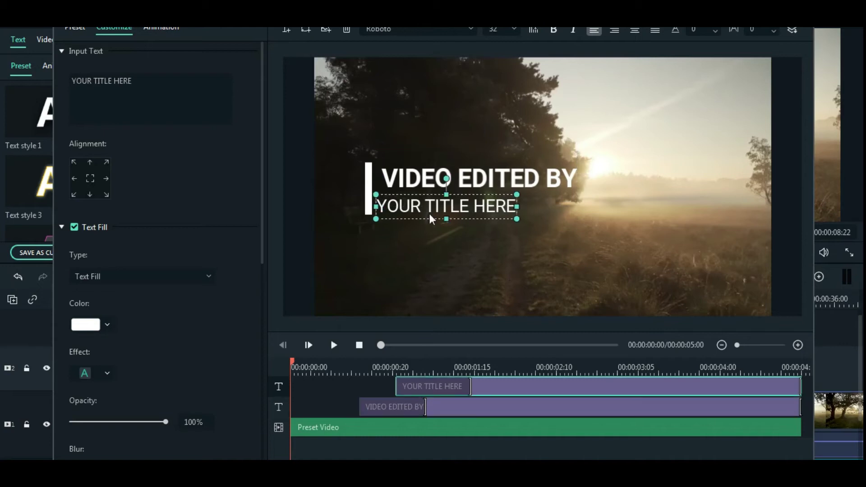
left_click_drag(179, 96, 29, 81)
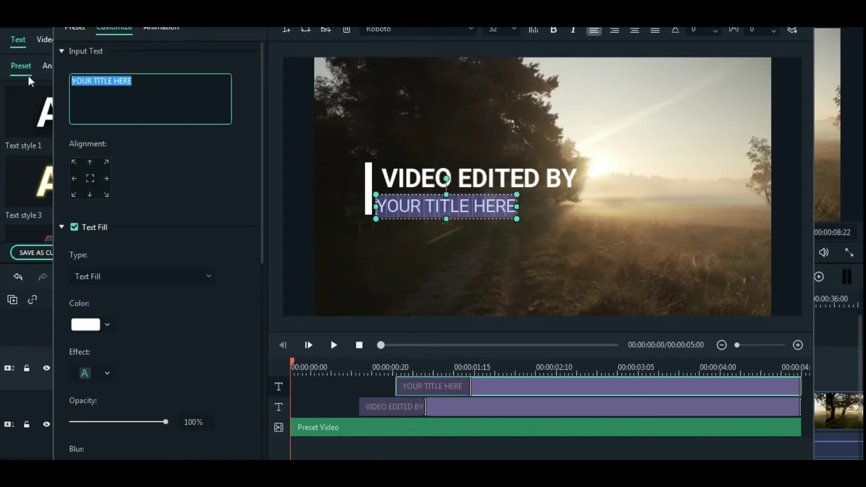
type("PUTRA")
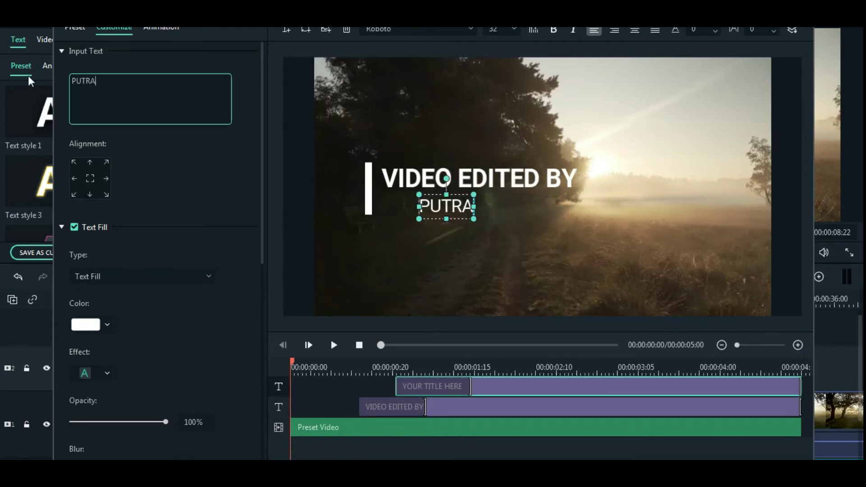
type(" BONTOT")
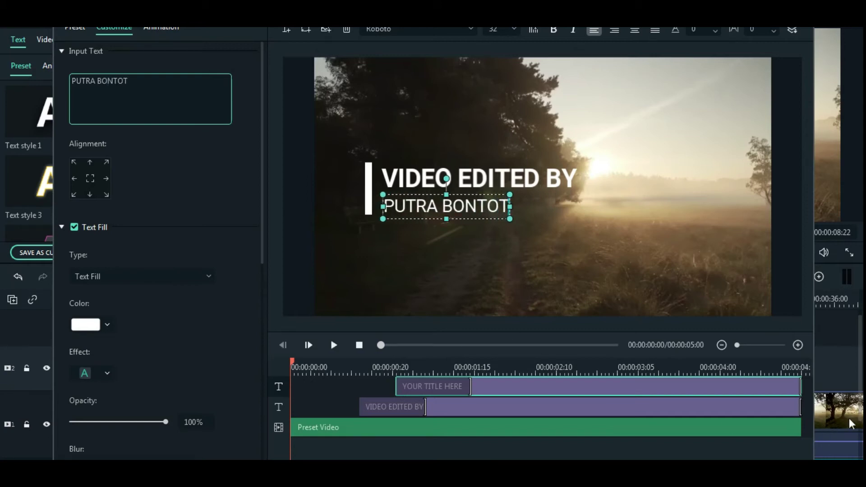
left_click(630, 276)
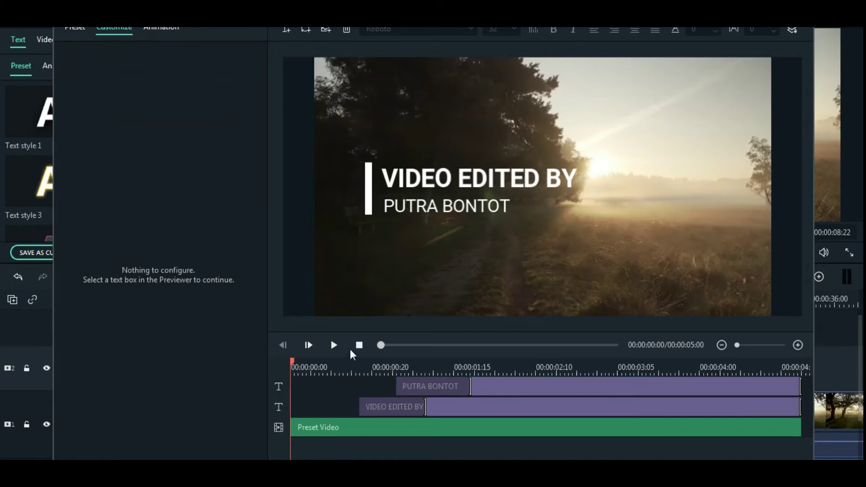
left_click(334, 346)
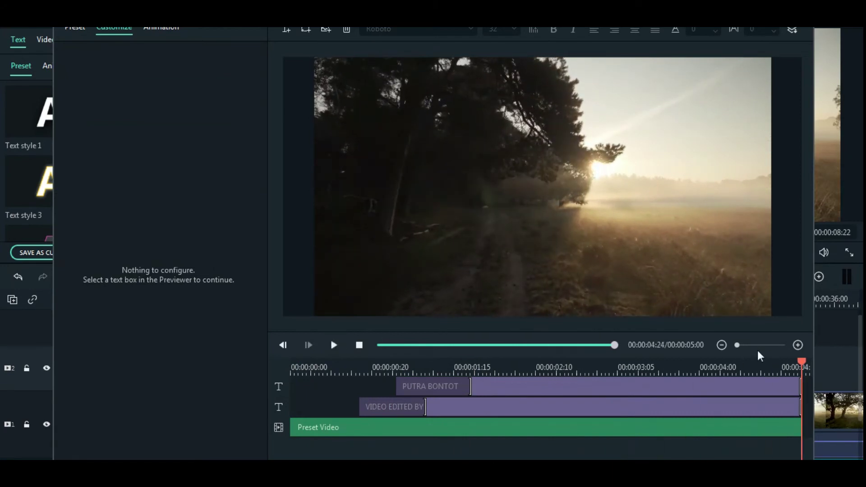
Start the name line's exit animation at about 00:00:03:22 and the main line's at about 4.3 seconds, and play the title.
left_click_drag(801, 363, 694, 375)
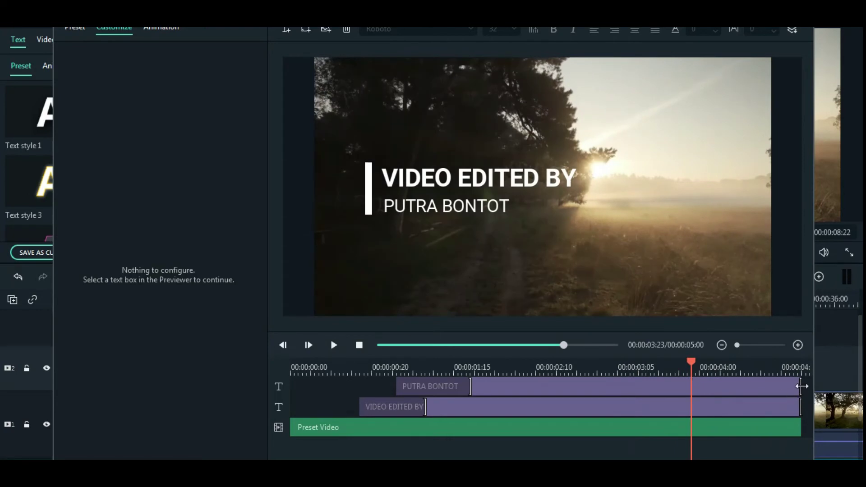
left_click_drag(801, 385, 700, 394)
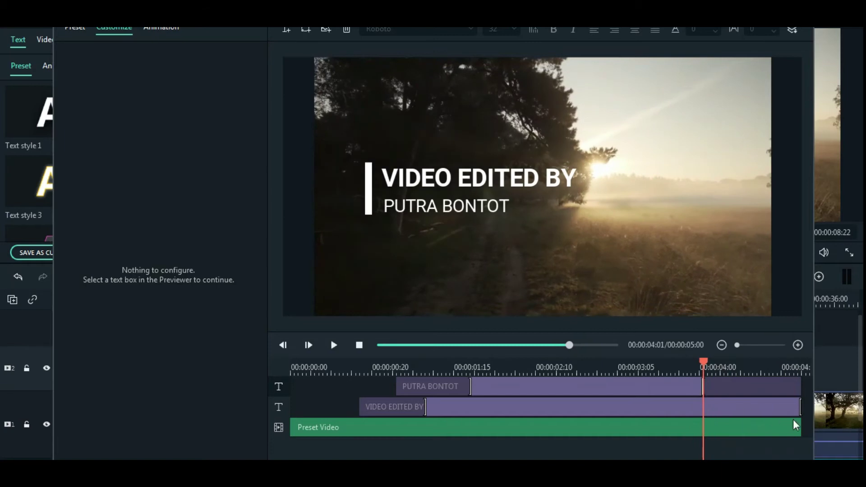
left_click_drag(803, 409, 735, 407)
left_click(704, 392)
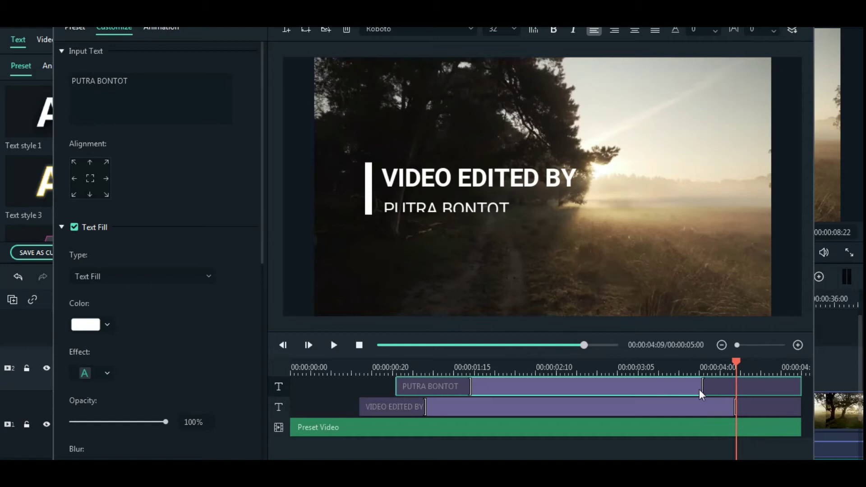
left_click(694, 365)
left_click_drag(703, 385, 685, 385)
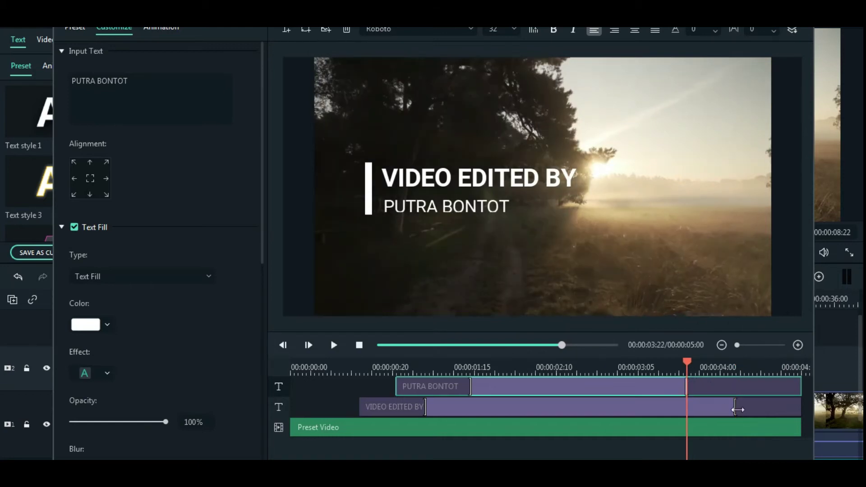
left_click_drag(737, 410, 731, 409)
left_click(361, 346)
left_click(334, 345)
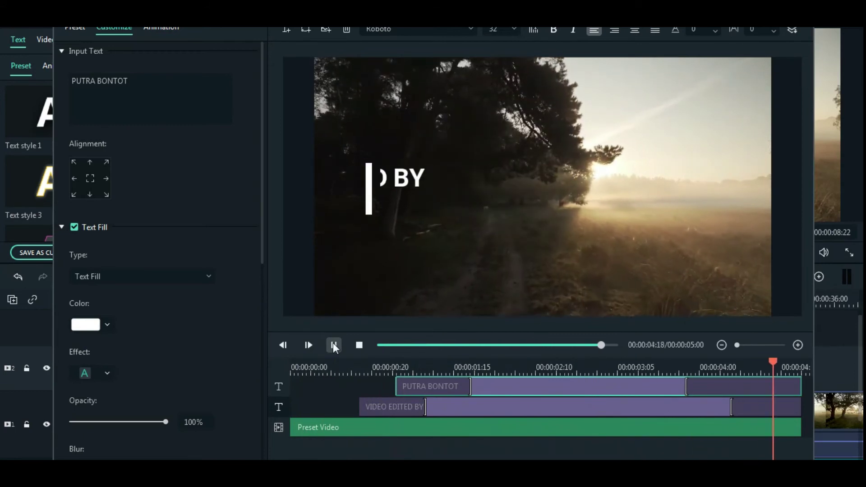
left_click(333, 345)
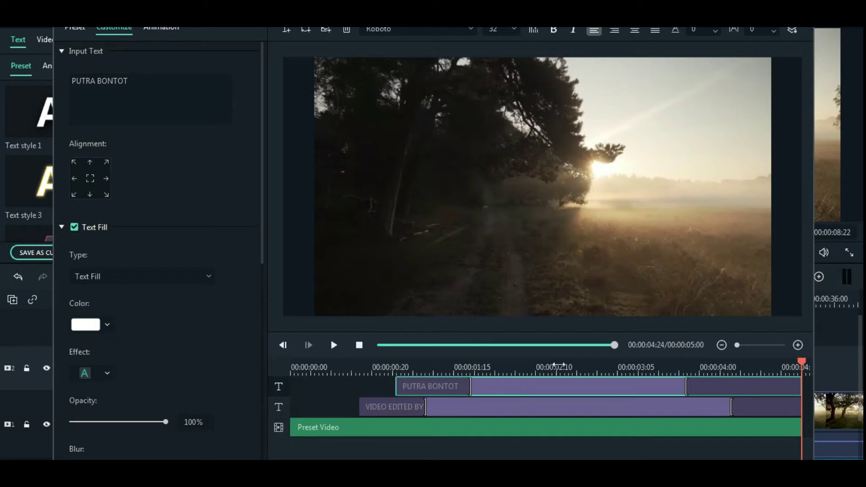
Set the name line's text fill to light yellow-green.
left_click_drag(797, 363, 492, 367)
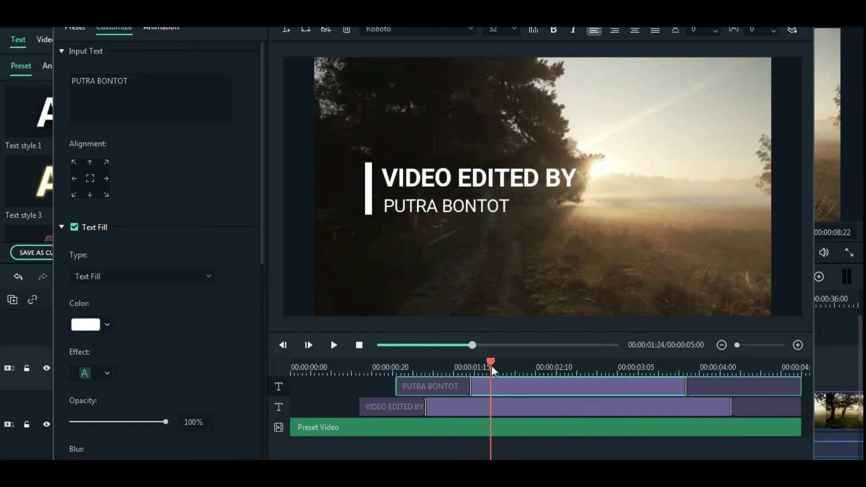
left_click(109, 325)
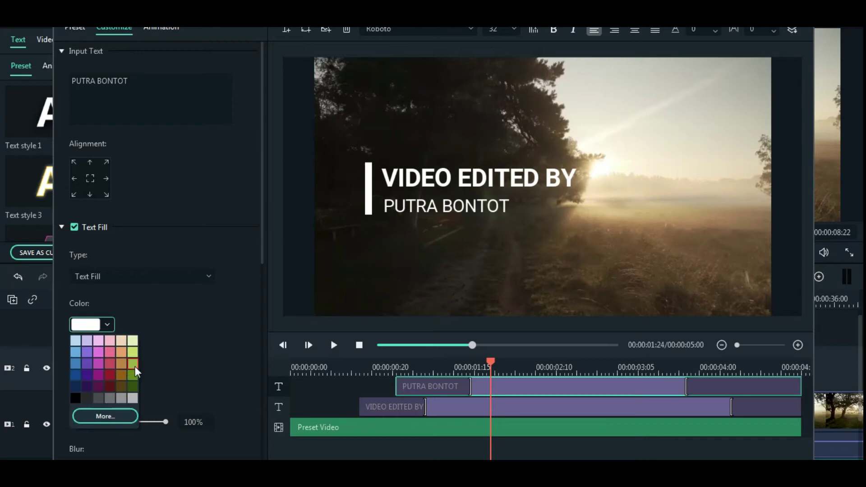
left_click(133, 353)
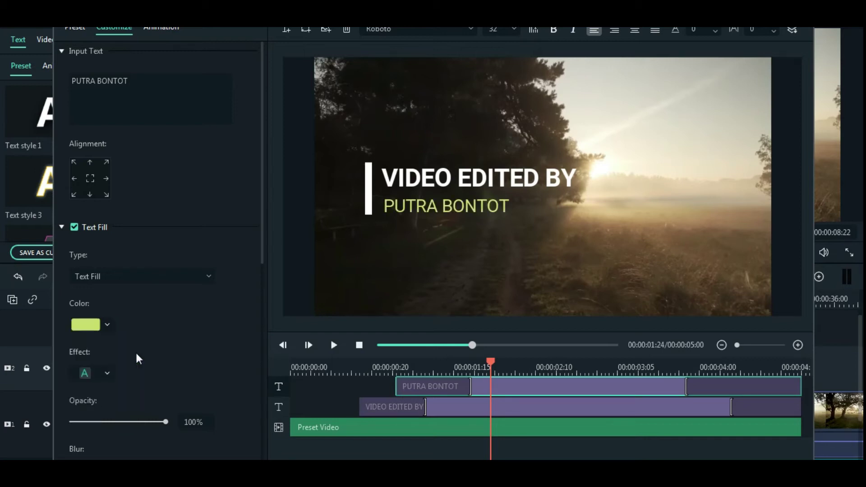
Set the text fill of the "VIDEO EDITED BY" line to the custom red #ff2819.
left_click(527, 181)
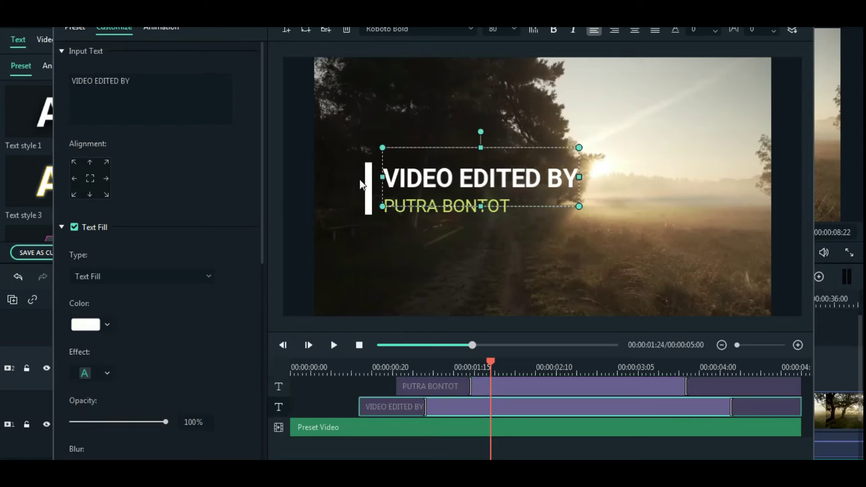
left_click(109, 328)
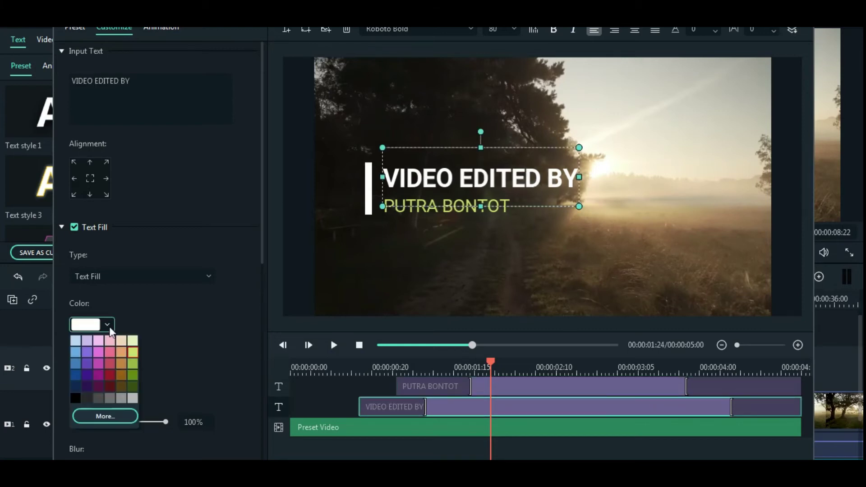
left_click(110, 416)
left_click_drag(328, 240, 330, 228)
left_click(40, 297)
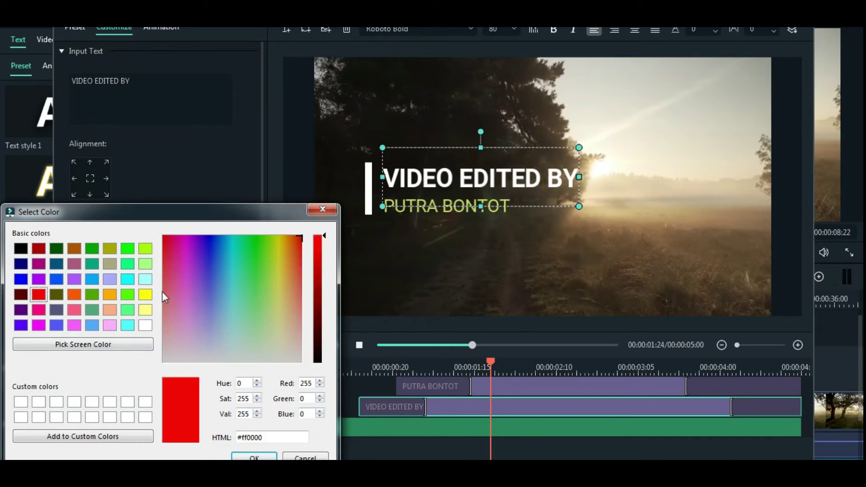
left_click_drag(295, 249, 299, 247)
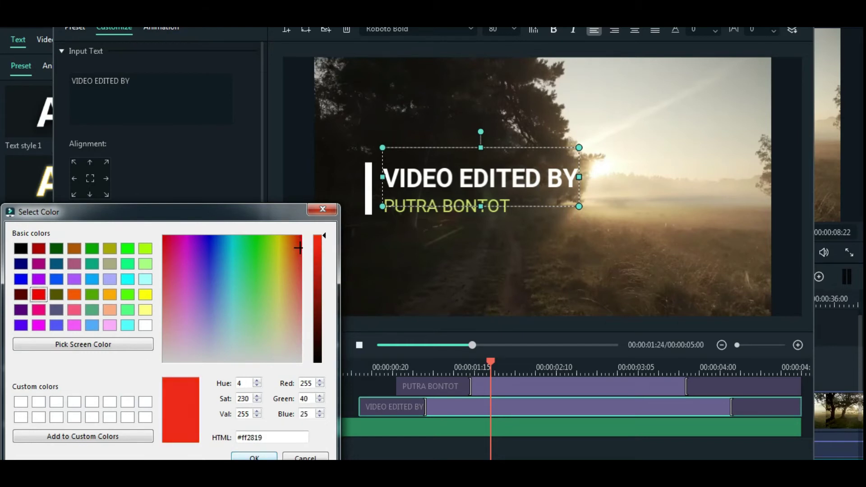
left_click(254, 456)
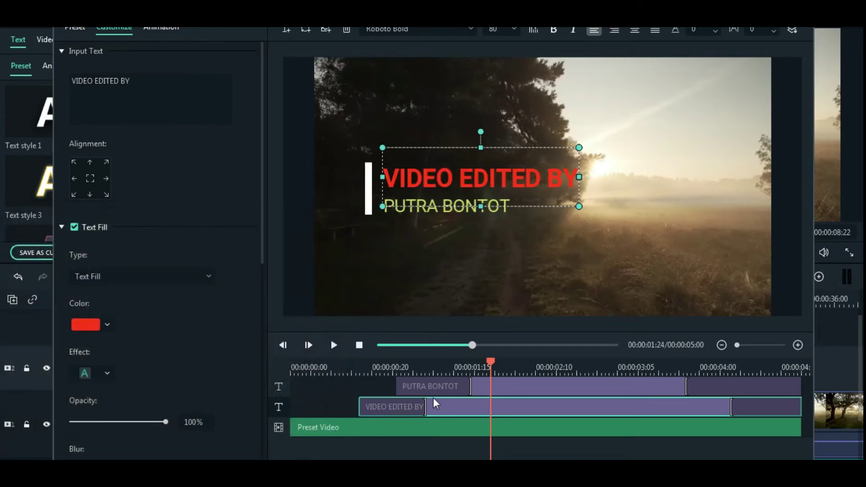
Enable Text Shadow for both the "VIDEO EDITED BY" line and the name line.
scroll(199, 373, "down", 3)
scroll(195, 369, "down", 5)
left_click(74, 368)
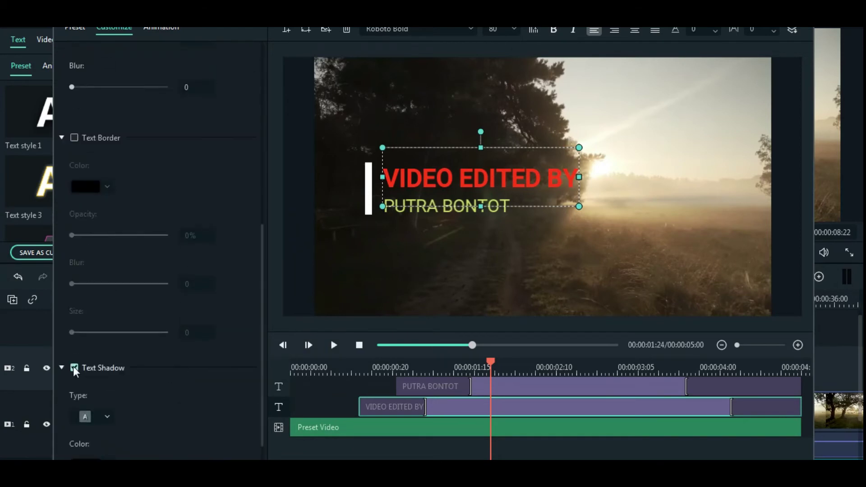
left_click(465, 218)
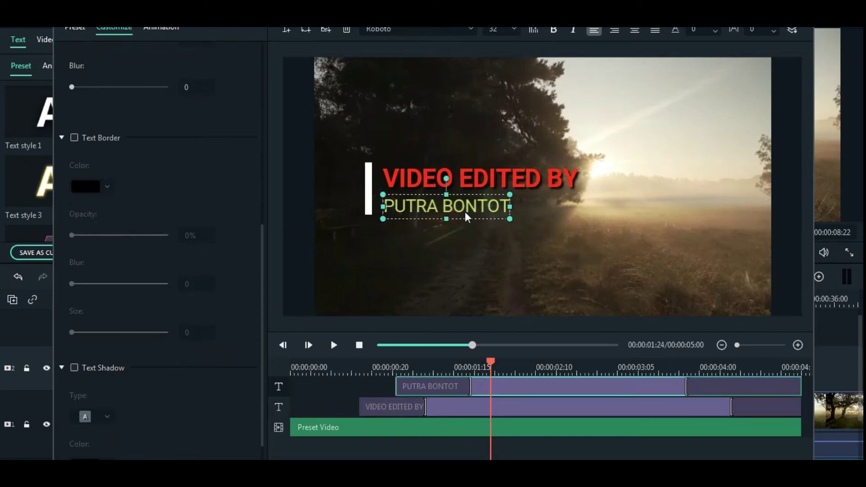
left_click(74, 367)
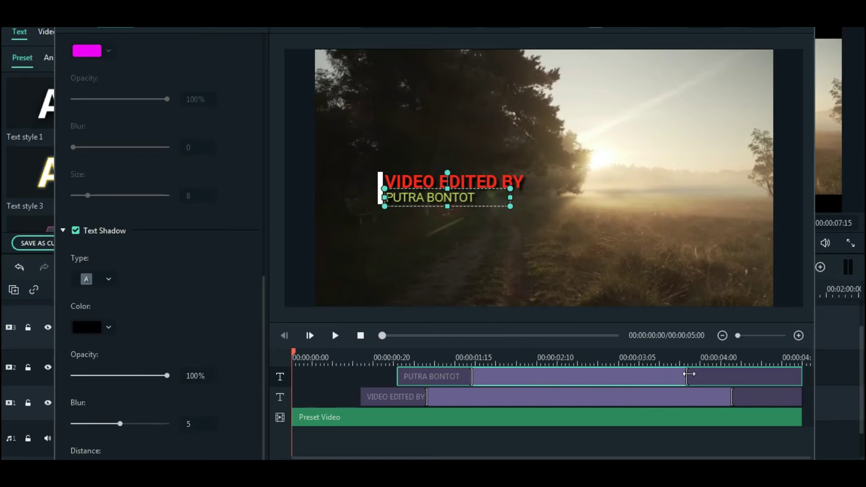
Play the customised title, return the project playhead to the start and confirm the title edits.
left_click(518, 181)
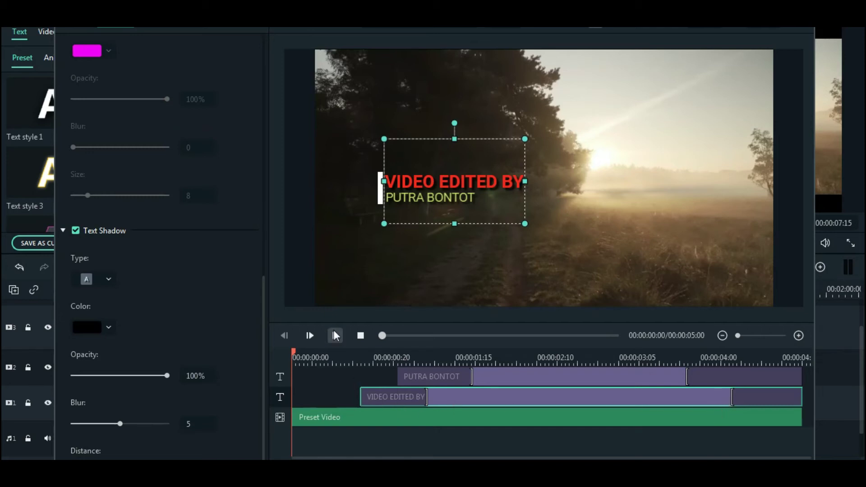
left_click(335, 335)
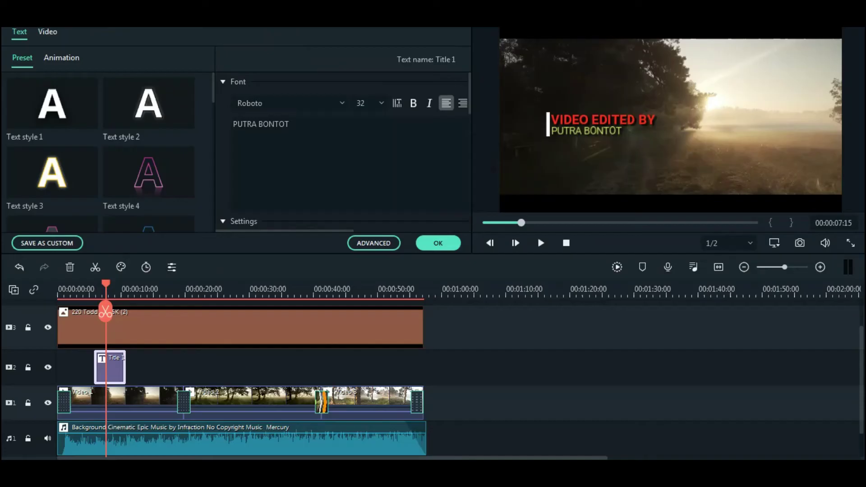
left_click(493, 170)
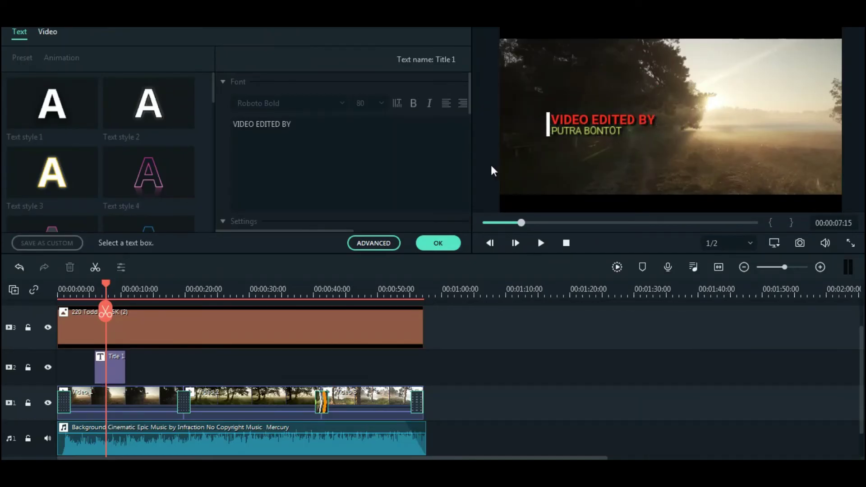
left_click(566, 243)
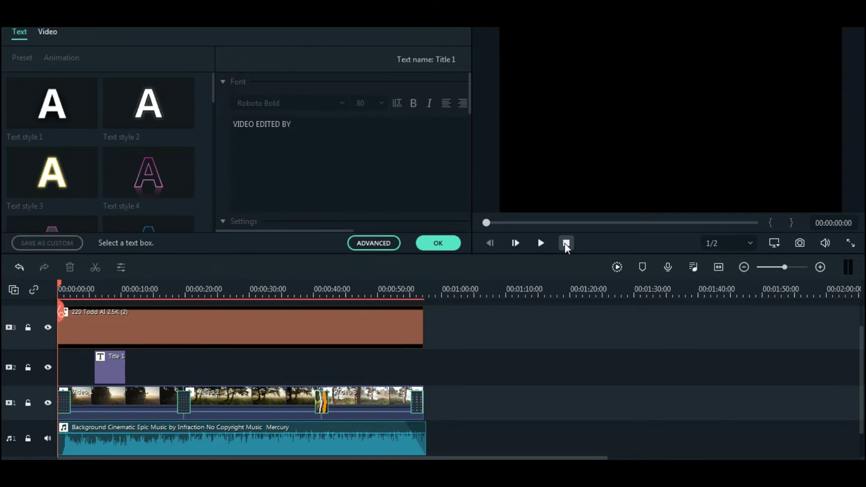
left_click(447, 244)
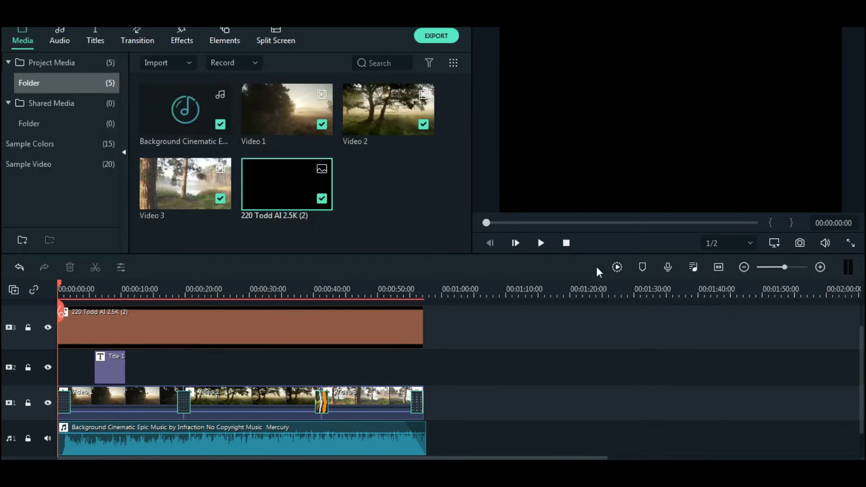
Review the title, first video clip and background music on the timeline, previewing the frames at about 10 and 14 seconds.
mouse_move(861, 331)
left_mouse_down()
mouse_move(861, 363)
mouse_move(861, 328)
left_mouse_up()
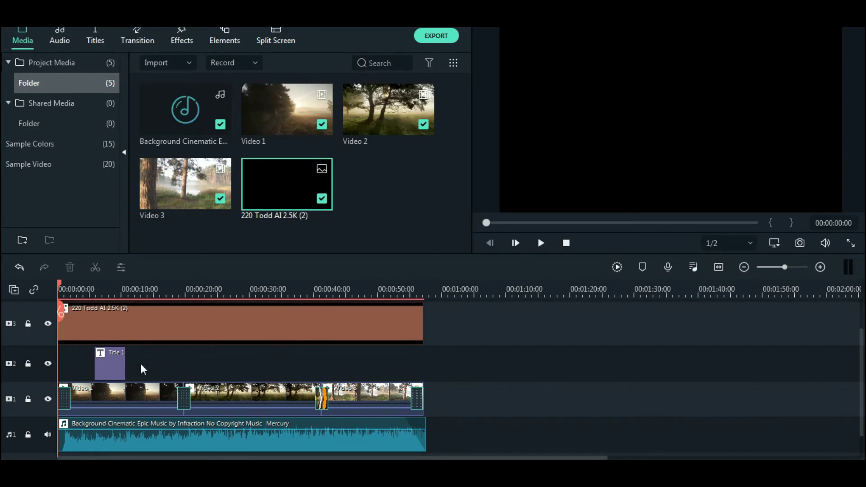
left_click(108, 368)
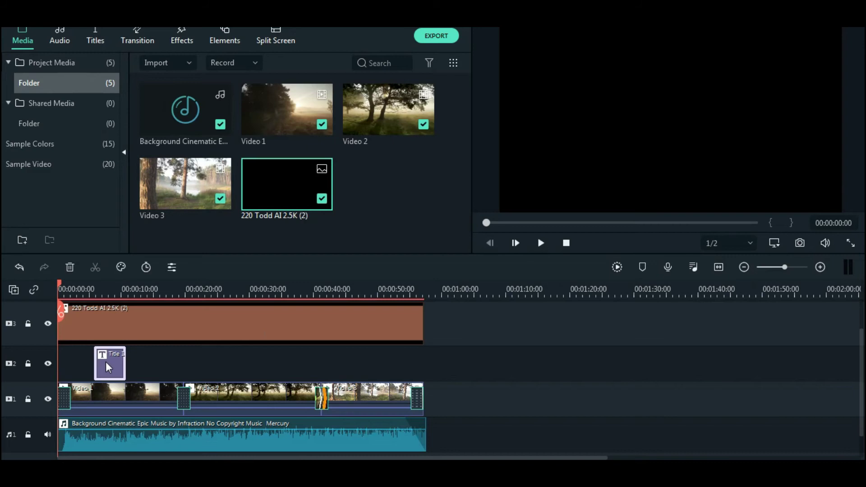
left_click(124, 288)
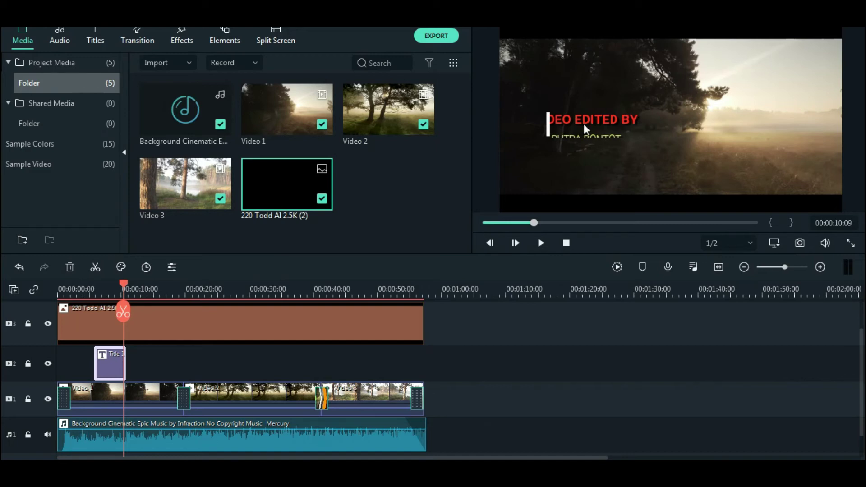
left_click(145, 400)
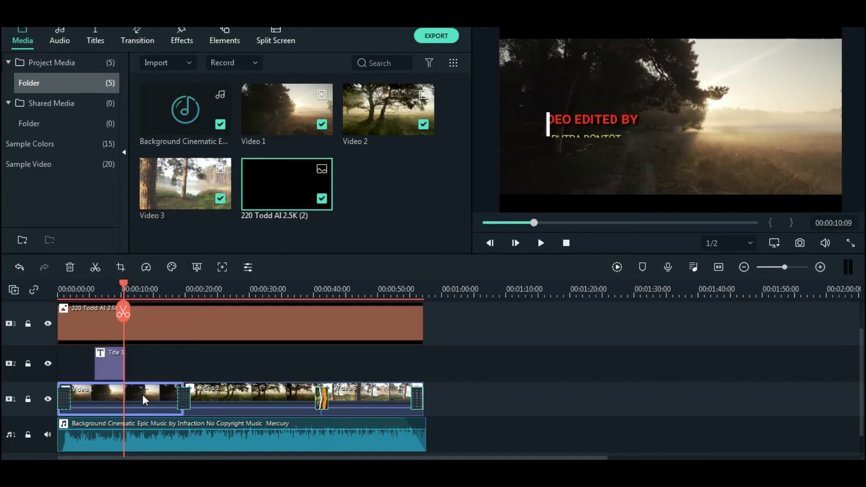
left_click(149, 288)
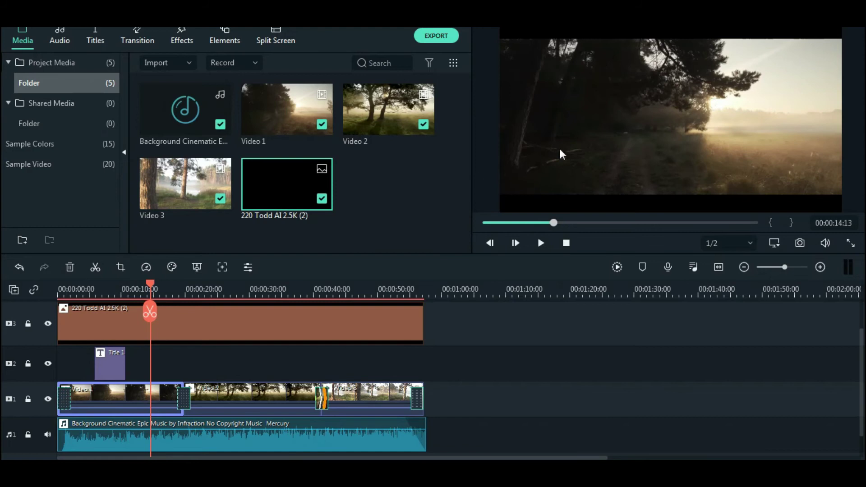
left_click(214, 446)
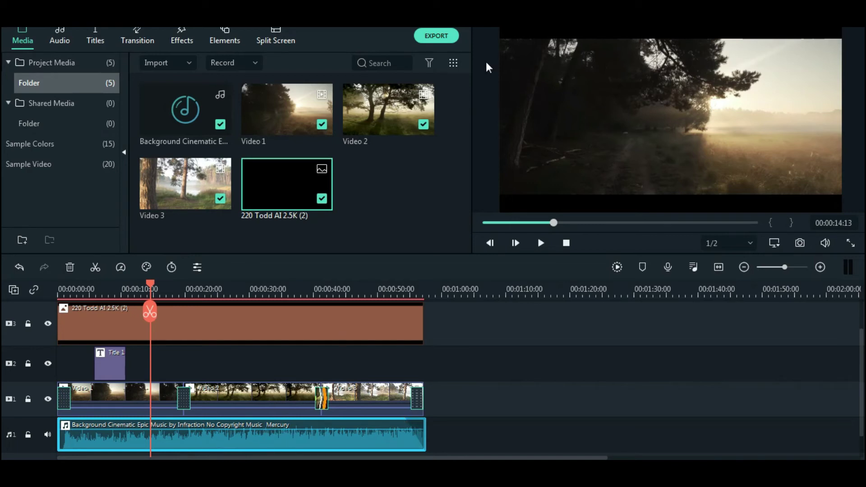
Start a local MP4 export of the project and name the file "Tutorial Filmora 1".
left_click(434, 37)
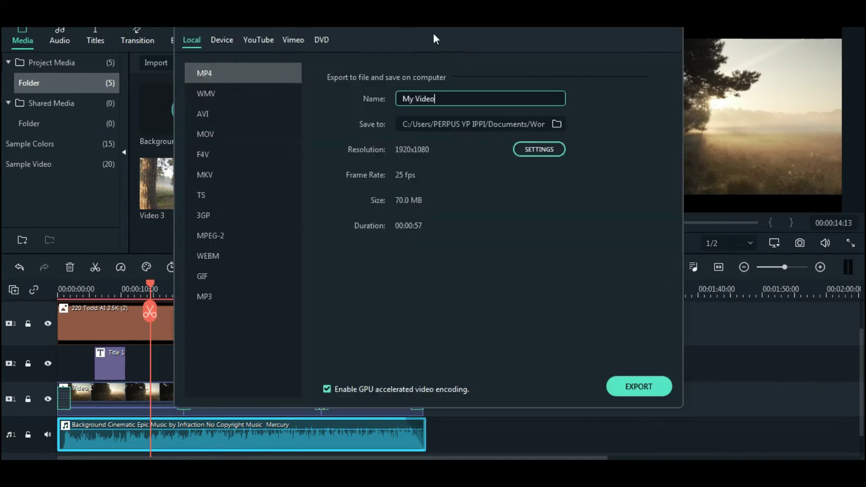
triple_click(459, 96)
type("Tu")
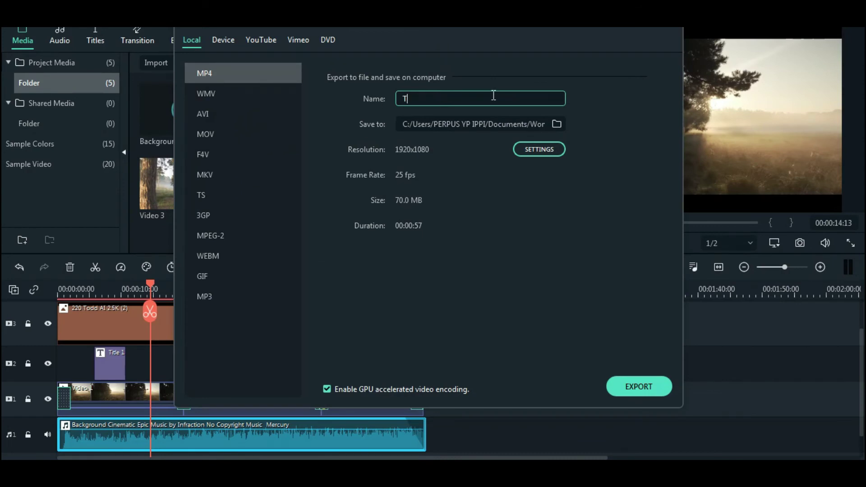
type("torial Filmora 1")
Configure the export with Best quality and a 10000 kbps video bit rate, and export the video.
left_click(539, 149)
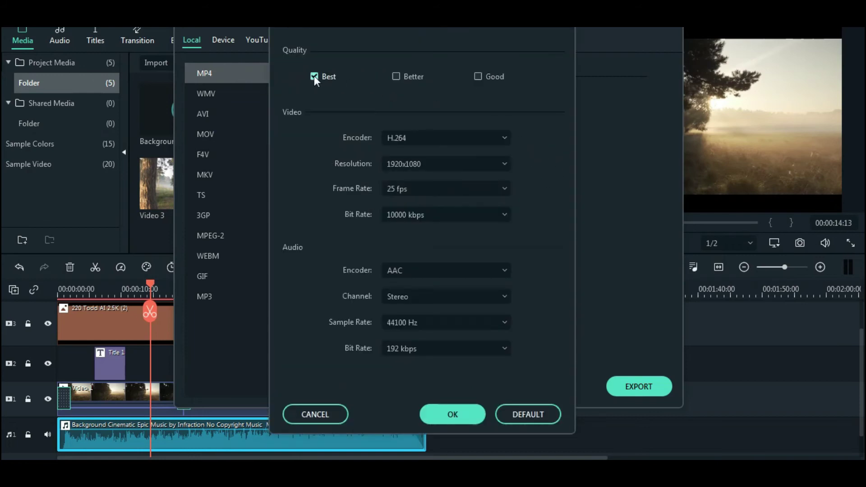
left_click(396, 76)
left_click(315, 77)
left_click(505, 215)
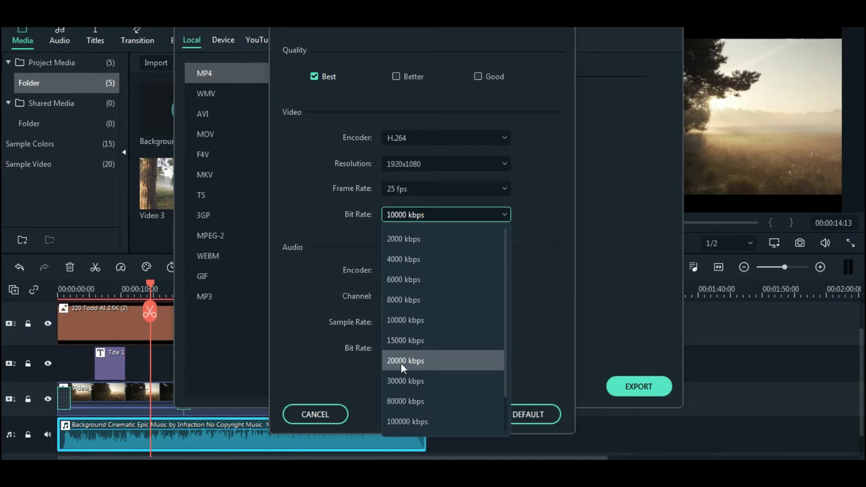
left_click(407, 320)
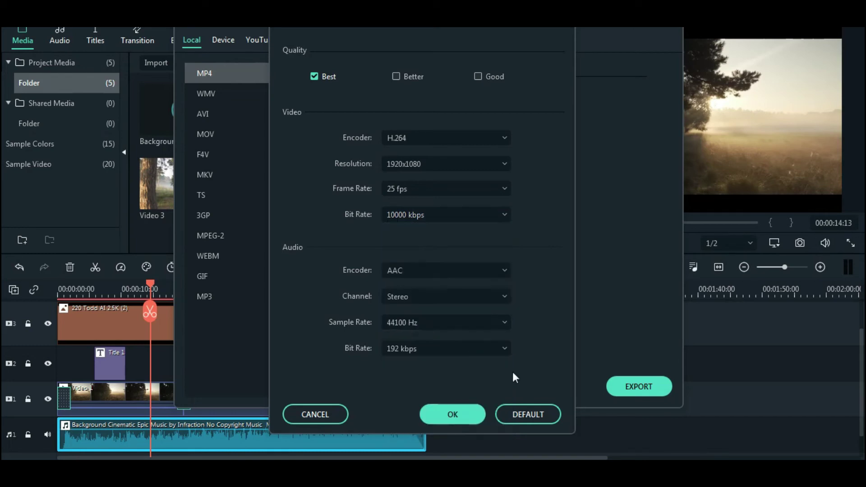
left_click(452, 414)
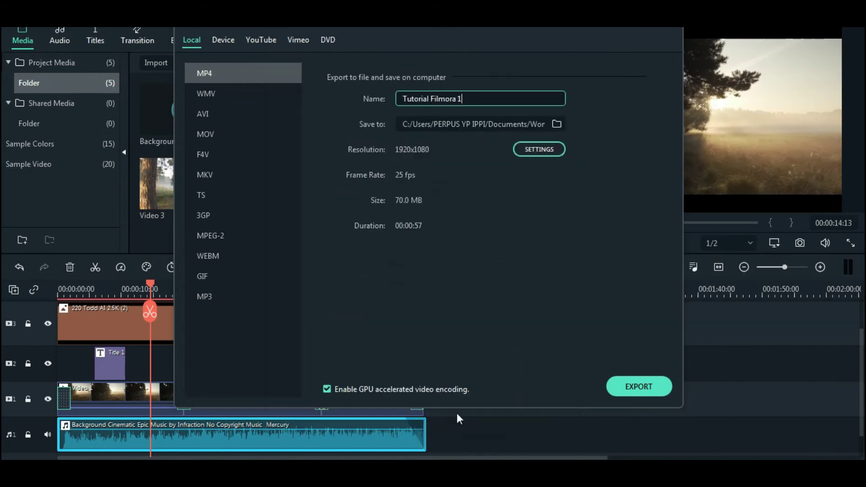
left_click(639, 387)
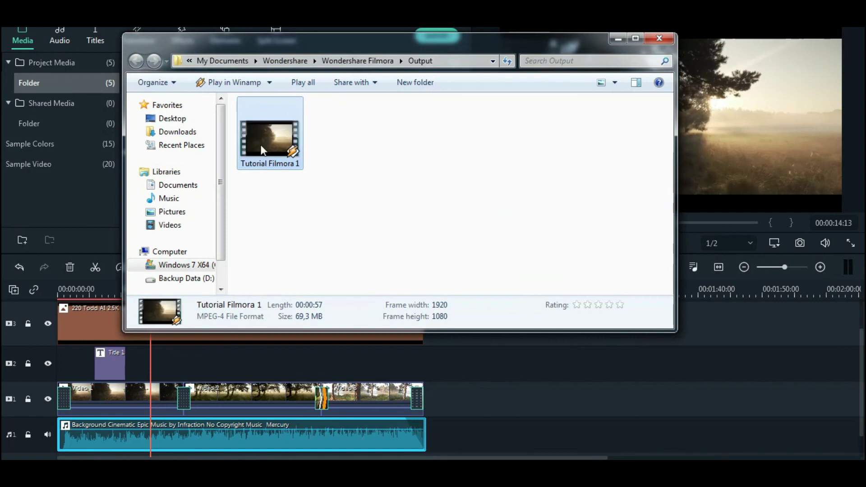
Move the exported "Tutorial Filmora 1" video to the ". KARTU PELAJAR 2020\00000" folder on drive D, keeping both same-named files.
right_click(261, 146)
left_click(293, 372)
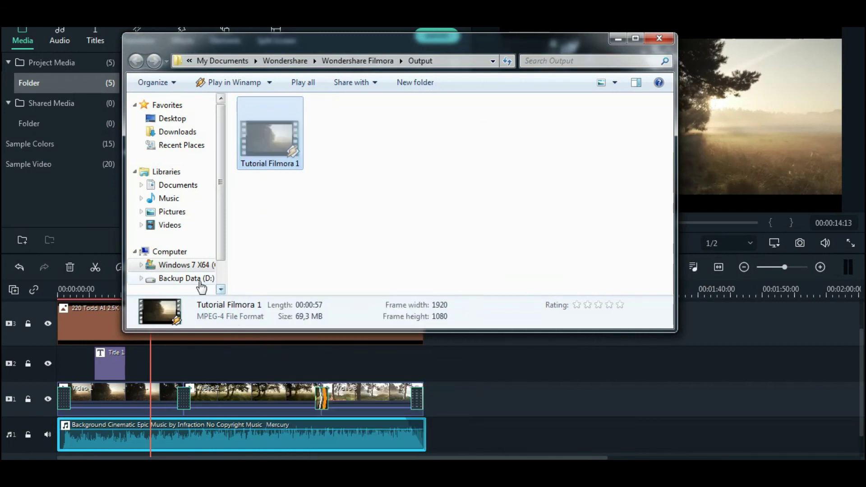
left_click(155, 278)
right_click(556, 219)
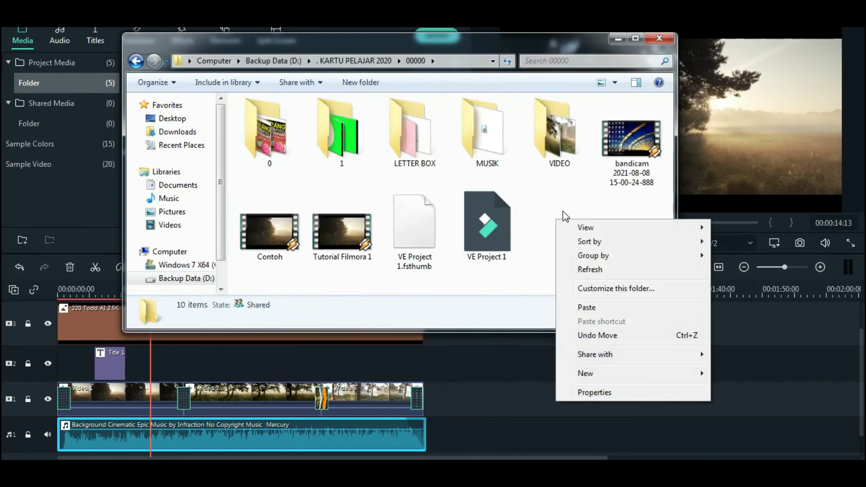
left_click(603, 308)
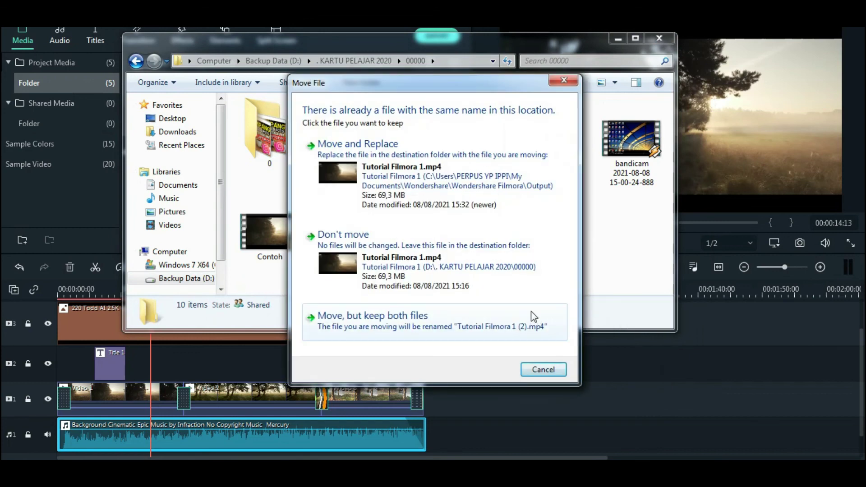
left_click(433, 321)
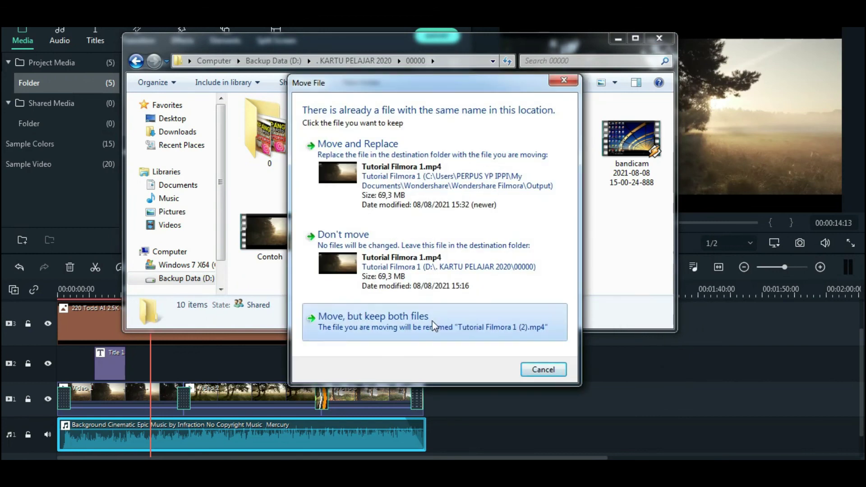